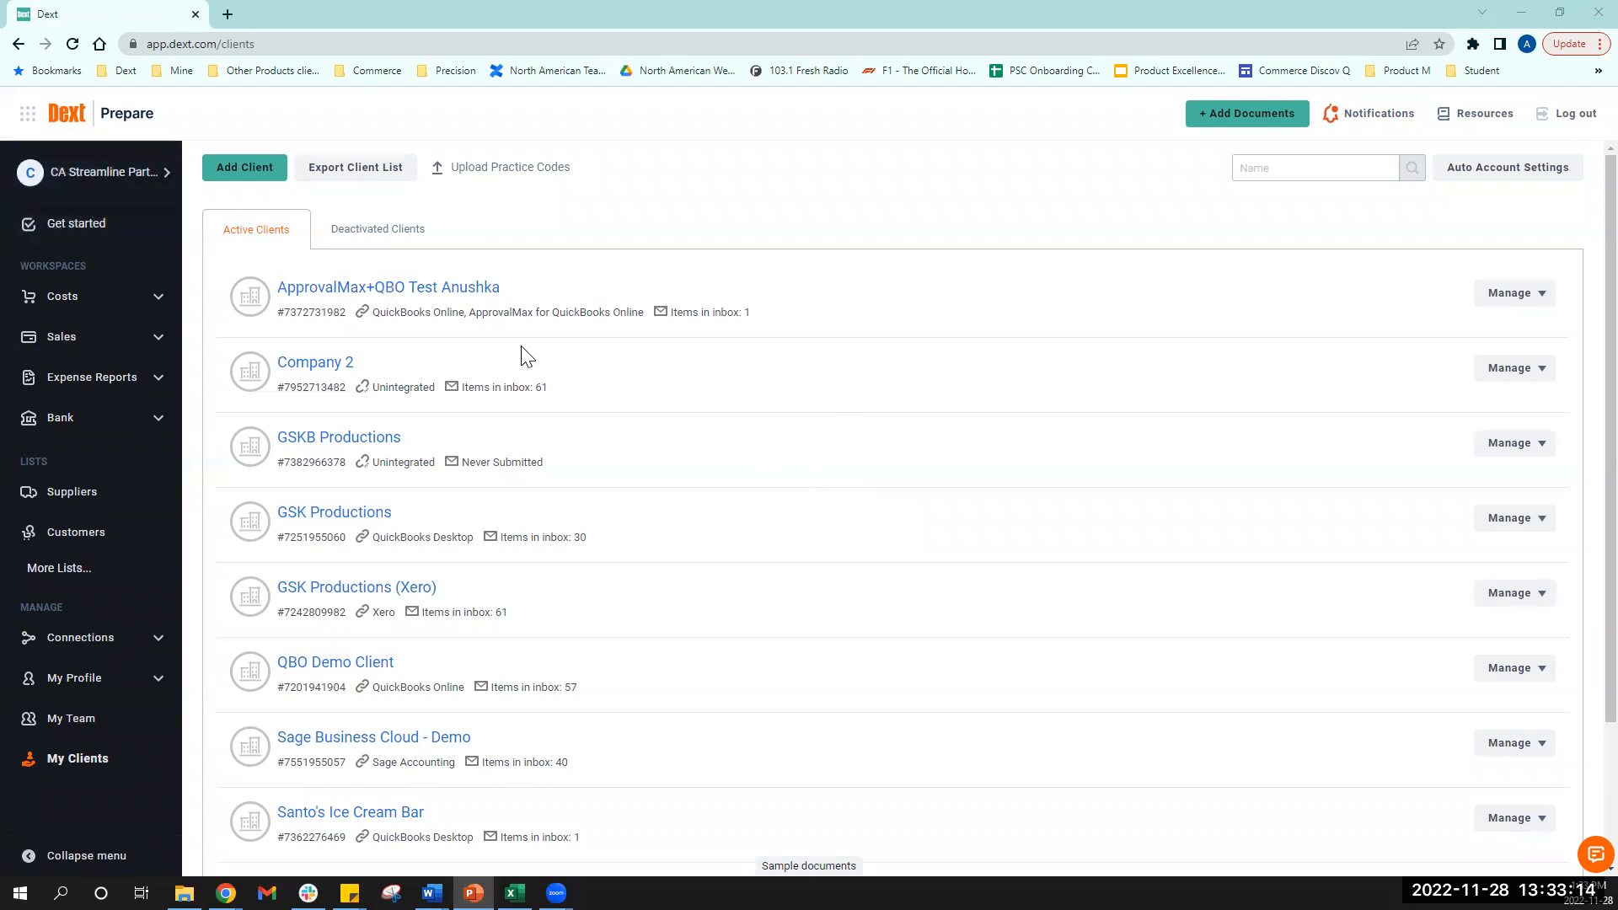
- Add a new client named Sunshine Holdings in the Arts, Entertainment and Recreation industry
scroll(524, 356, "down", 3)
scroll(539, 337, "up", 3)
left_click(233, 173)
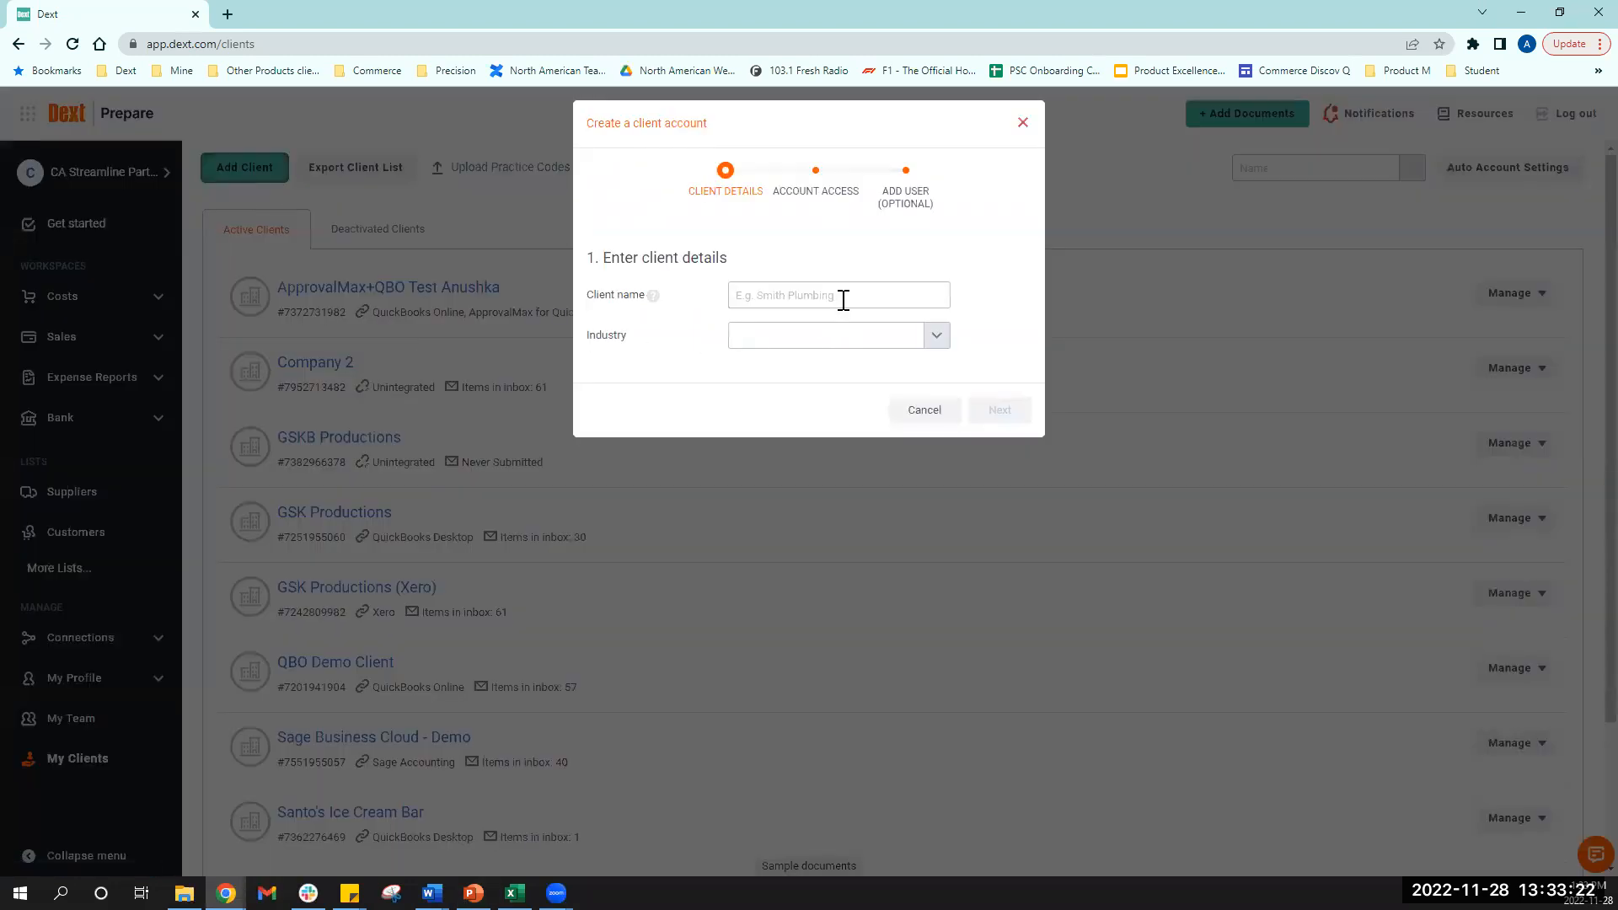
left_click(842, 297)
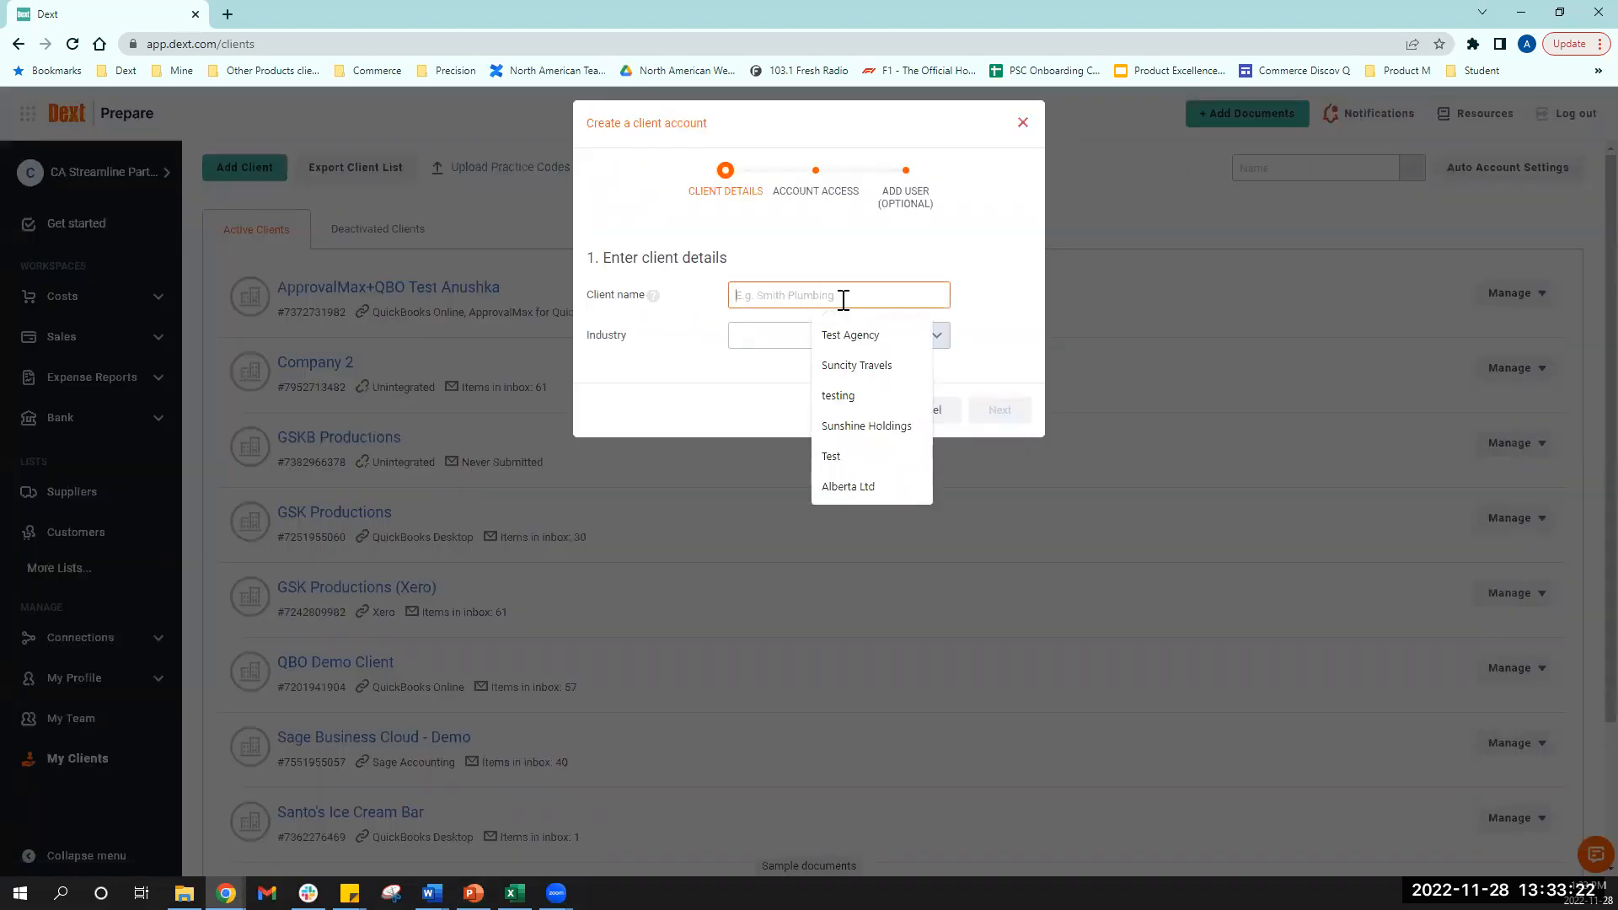
left_click(851, 427)
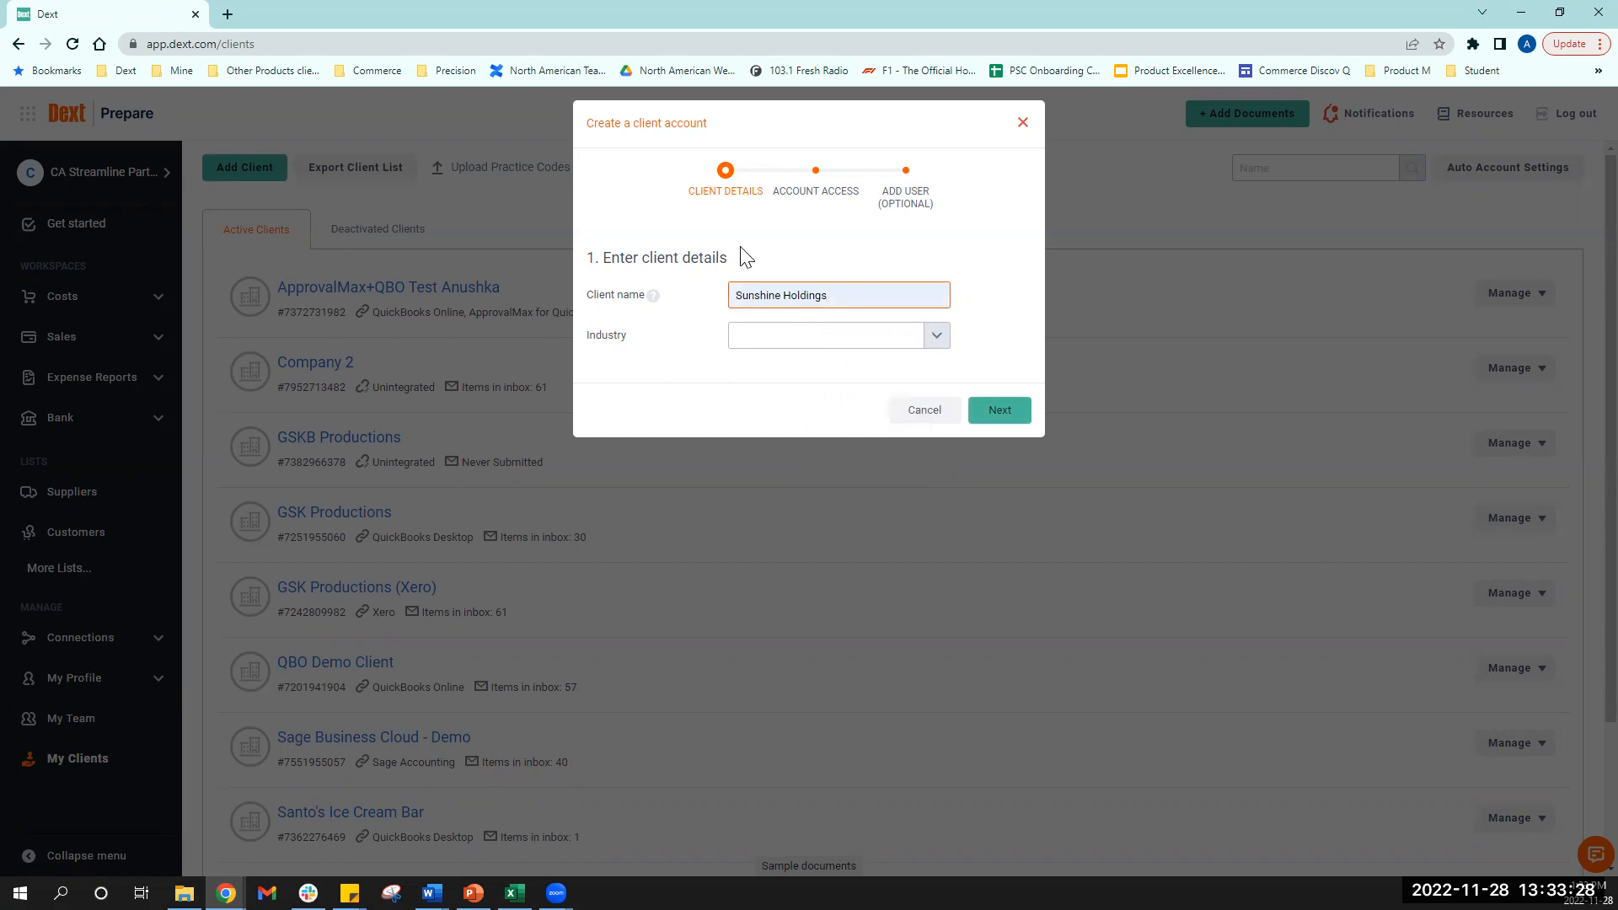
left_click(801, 337)
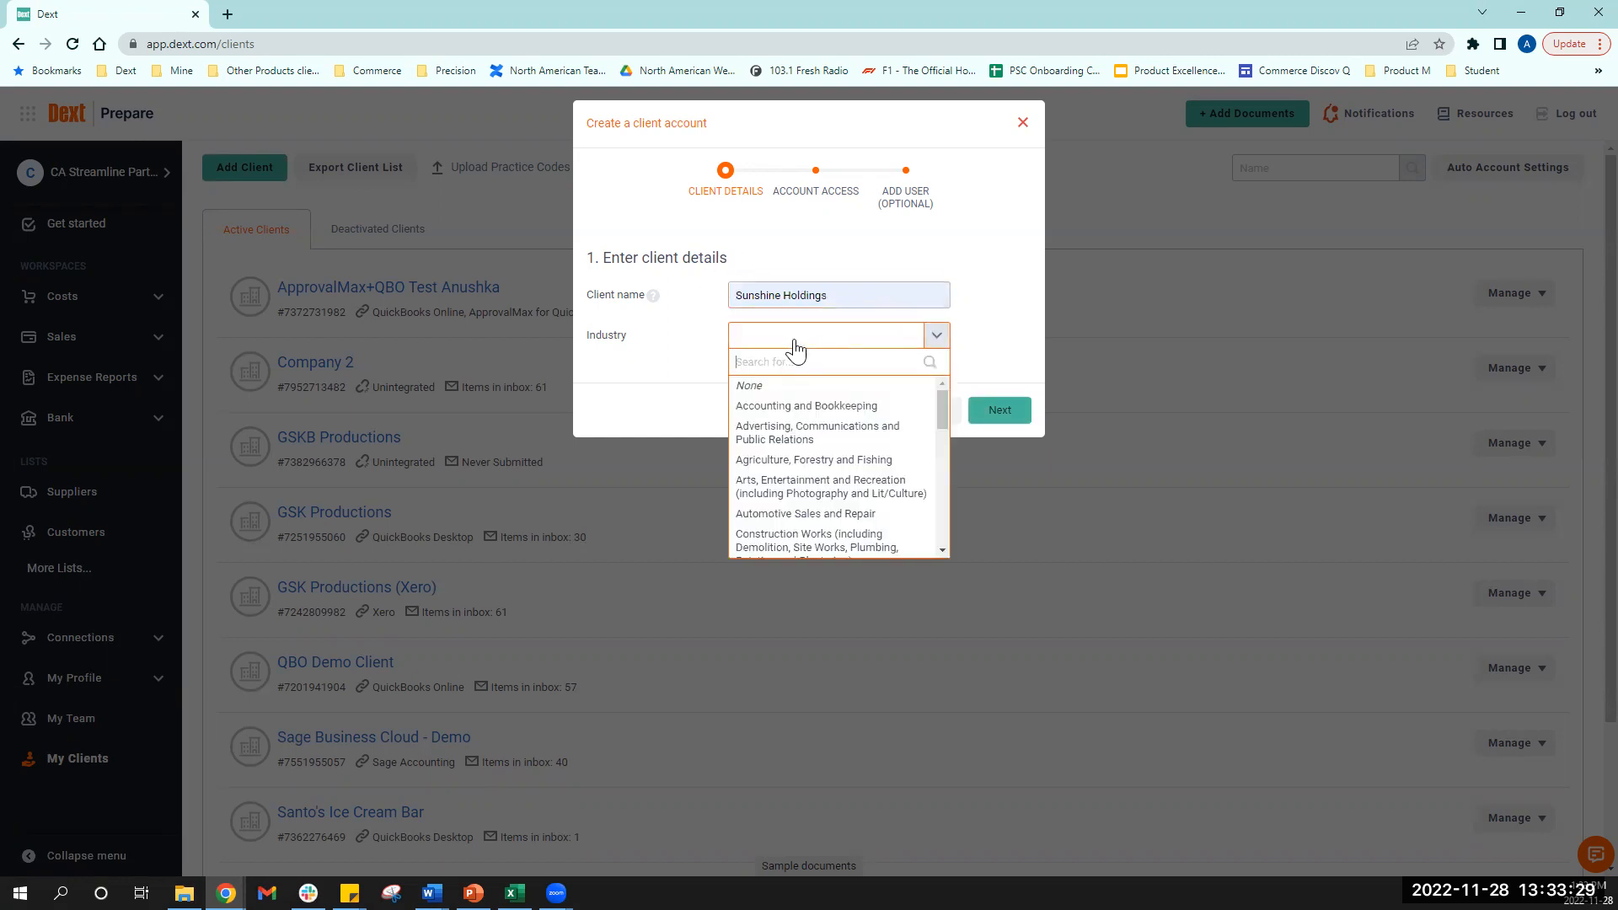
left_click(787, 487)
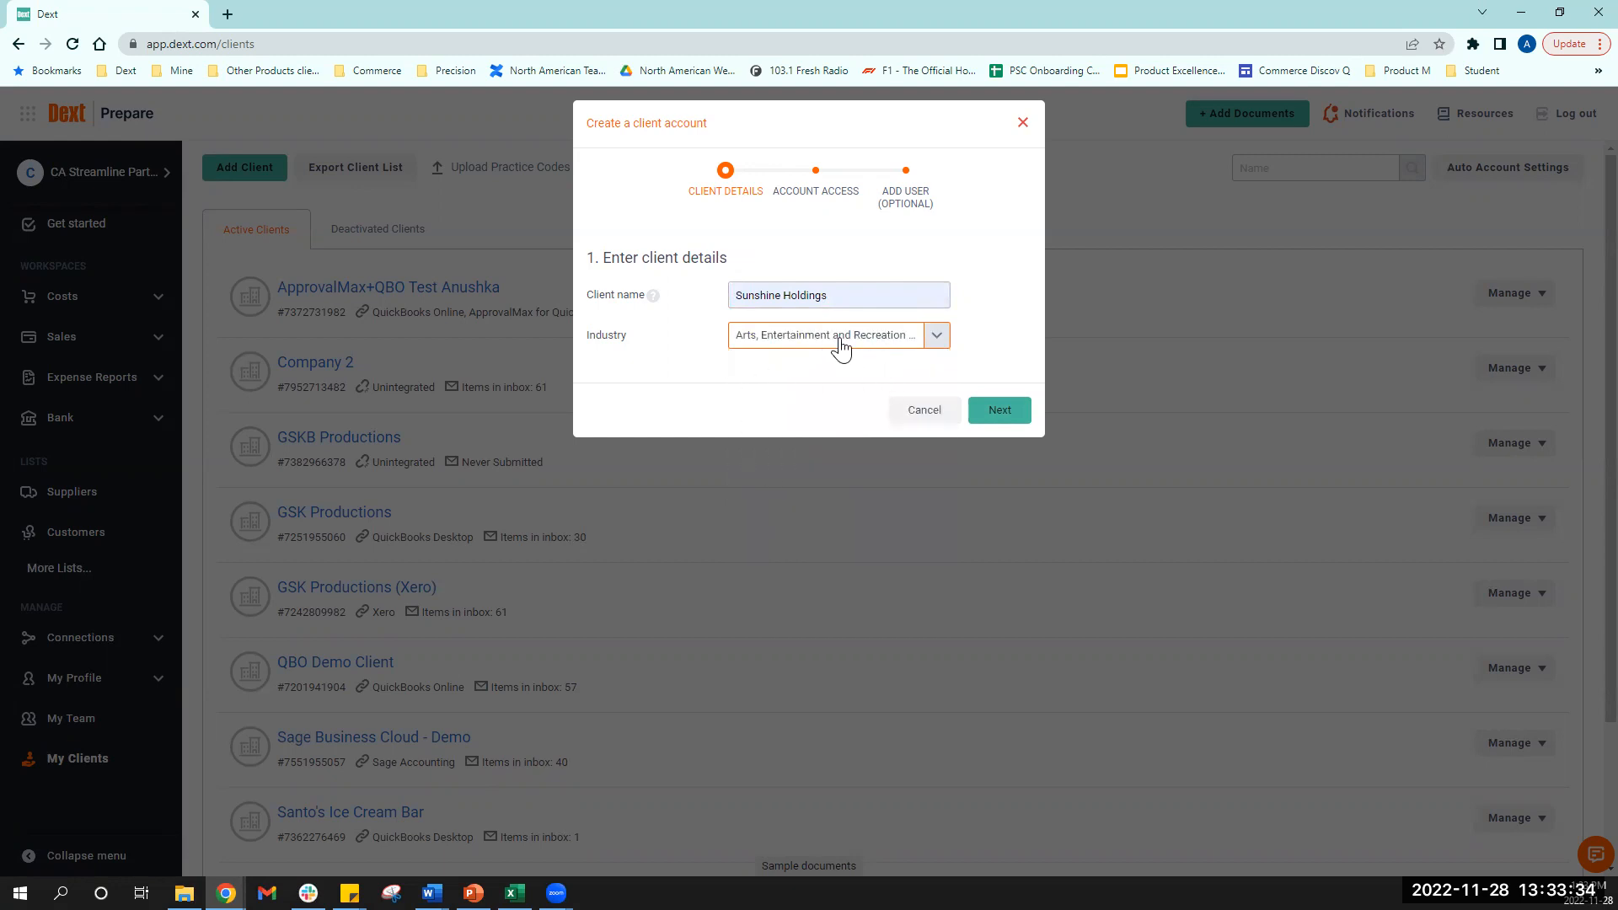
- Share the client with only one colleague and skip the client invitation
left_click(996, 415)
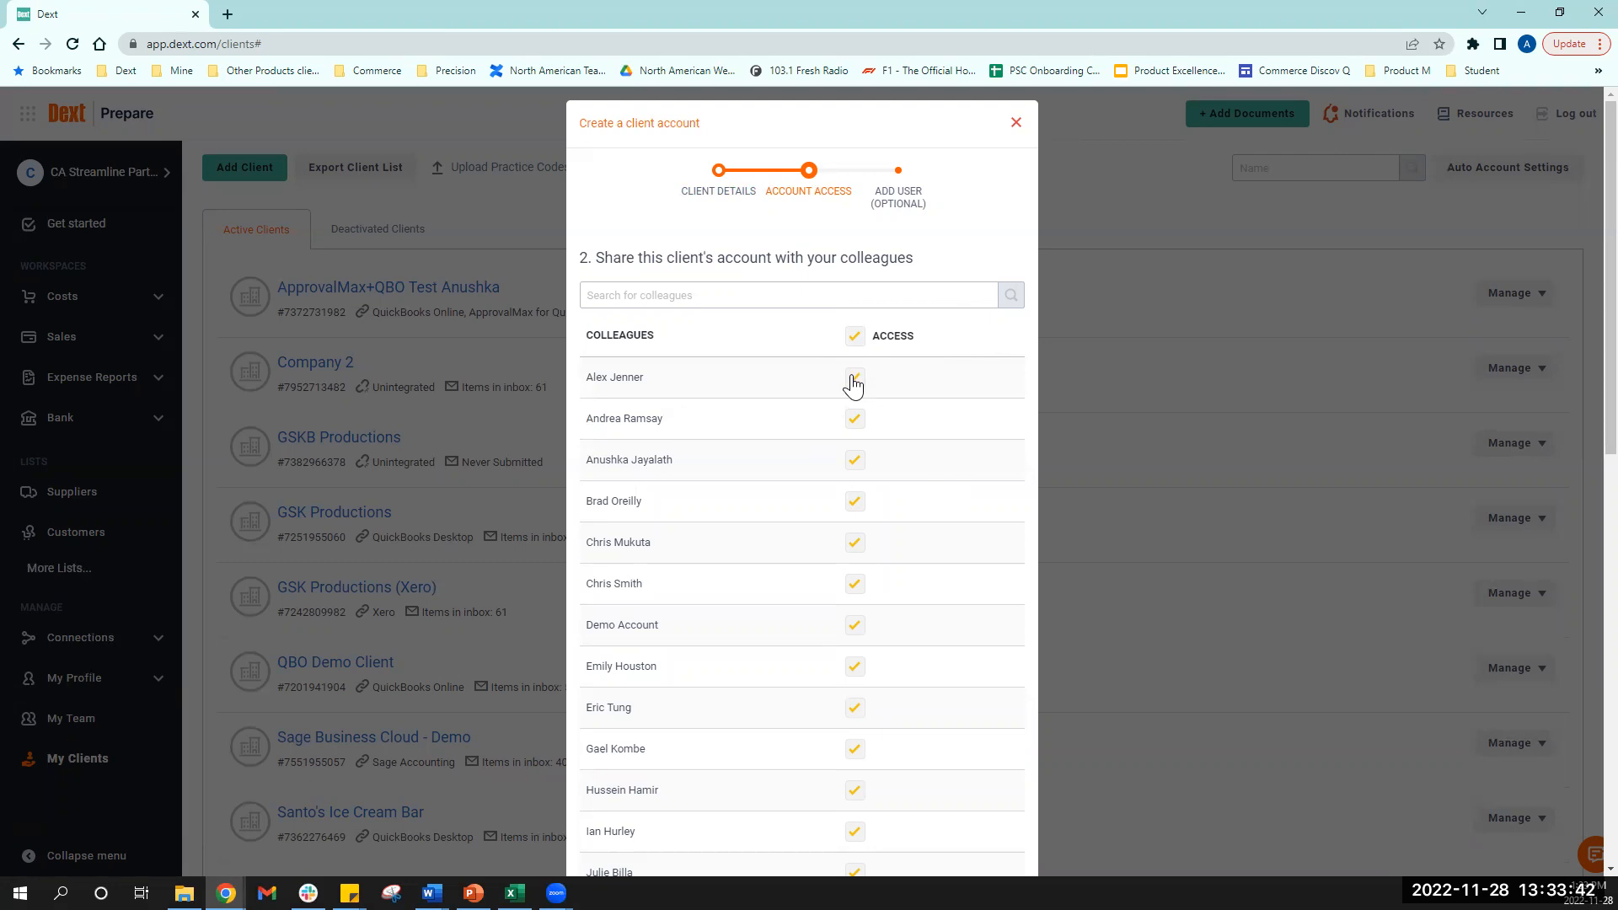
left_click(855, 337)
left_click(856, 461)
scroll(945, 471, "down", 9)
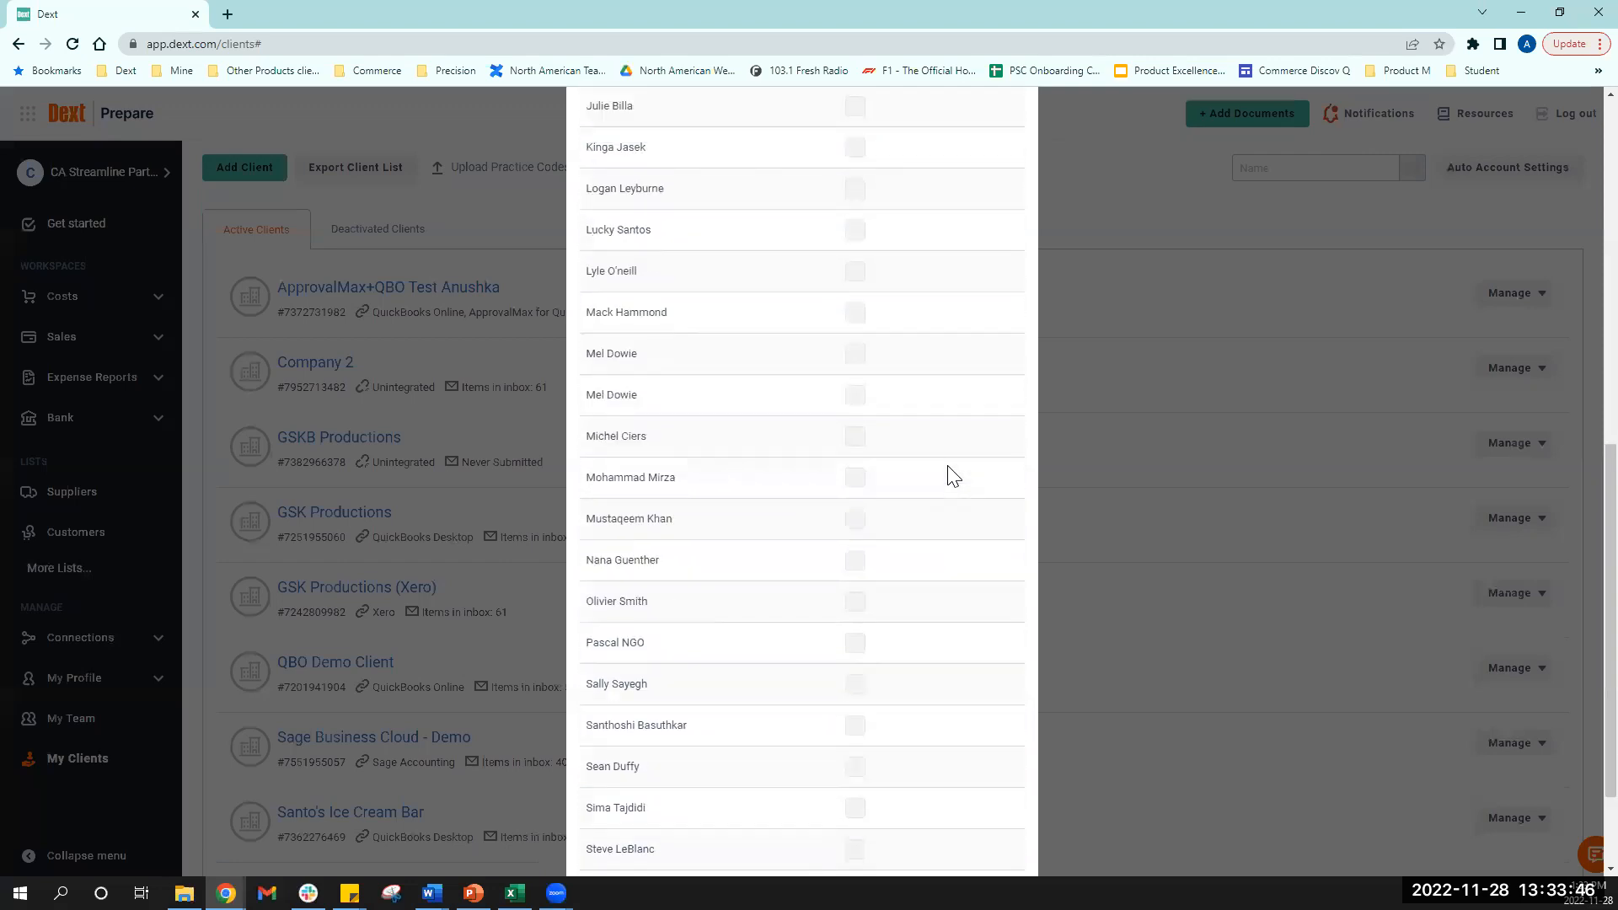
scroll(954, 477, "down", 2)
left_click(993, 842)
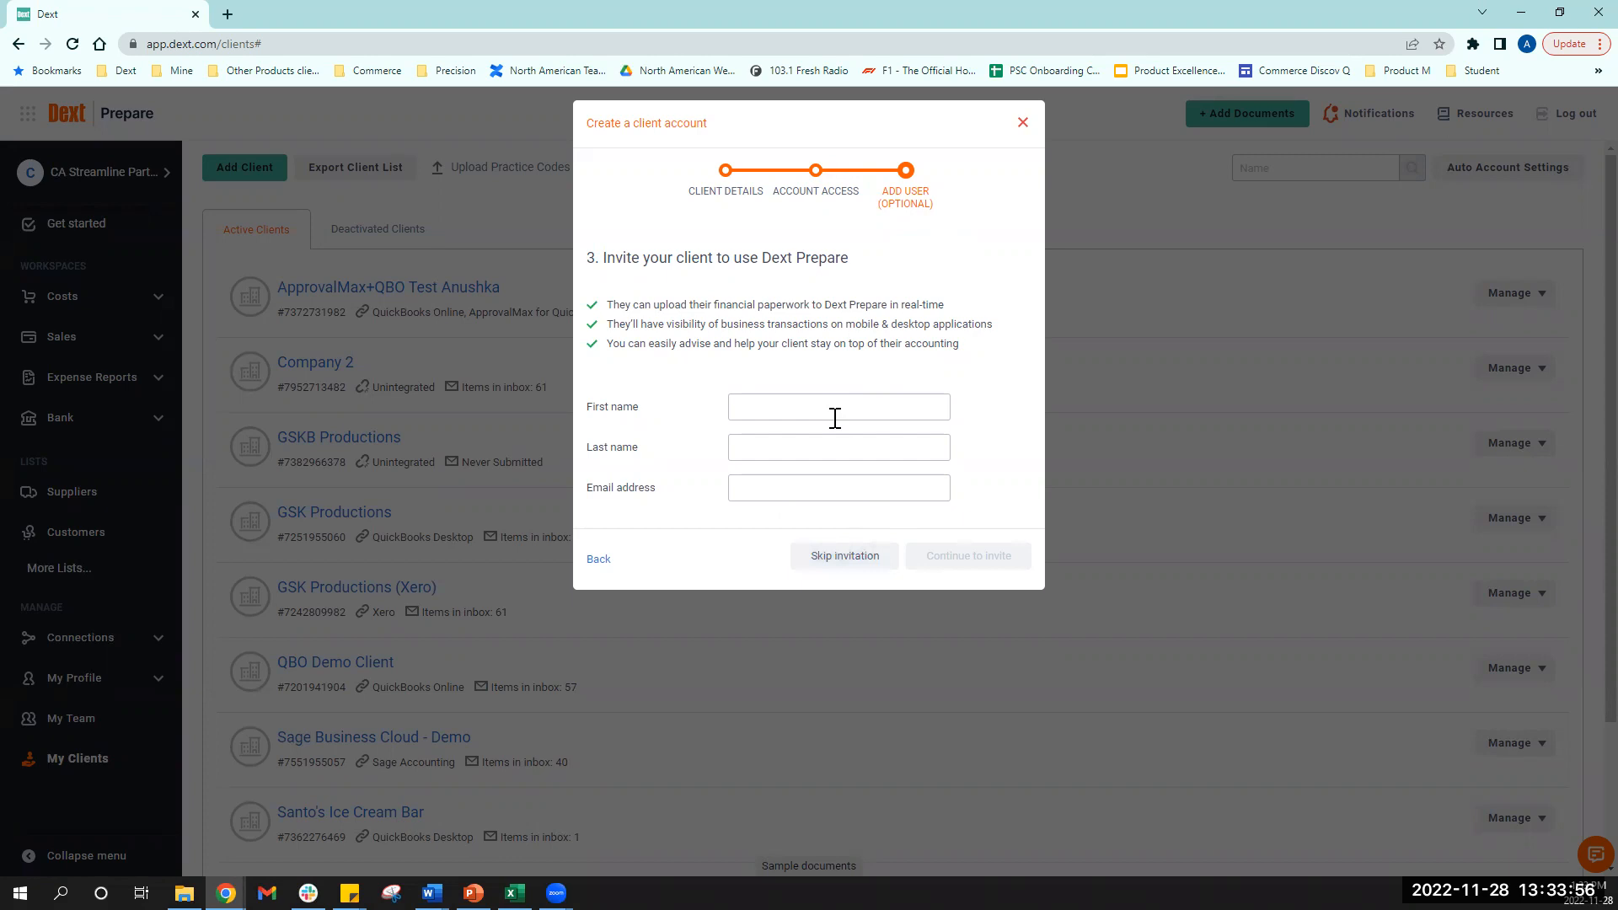
left_click(845, 558)
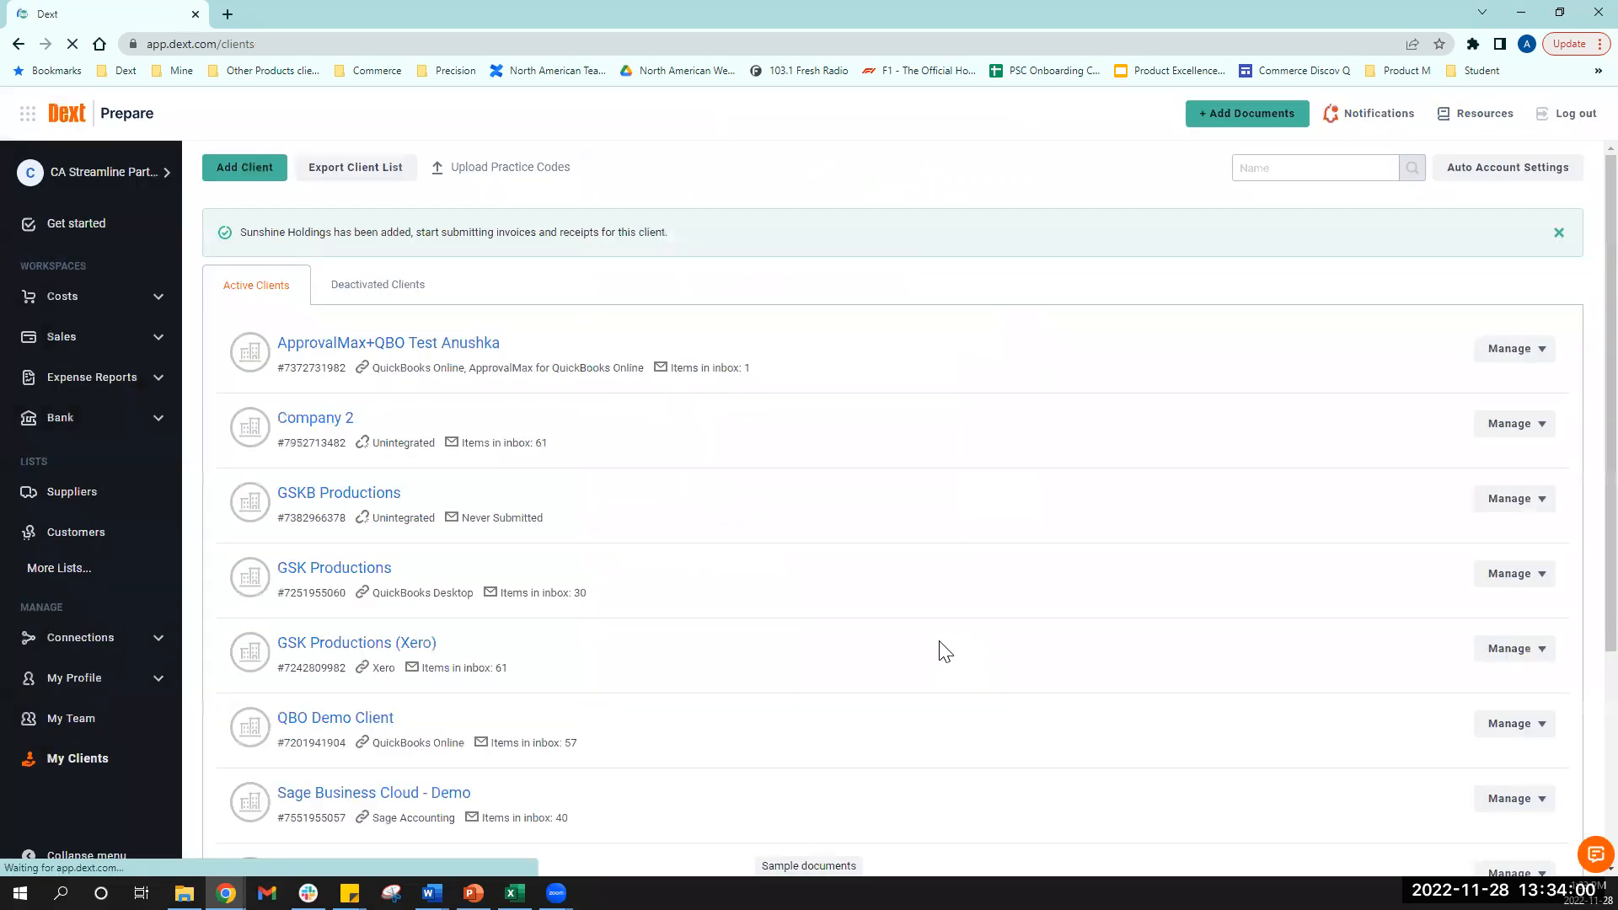
- Open the Sunshine Holdings workspace, collapse Costs, and go to its Integrations page
scroll(839, 615, "down", 5)
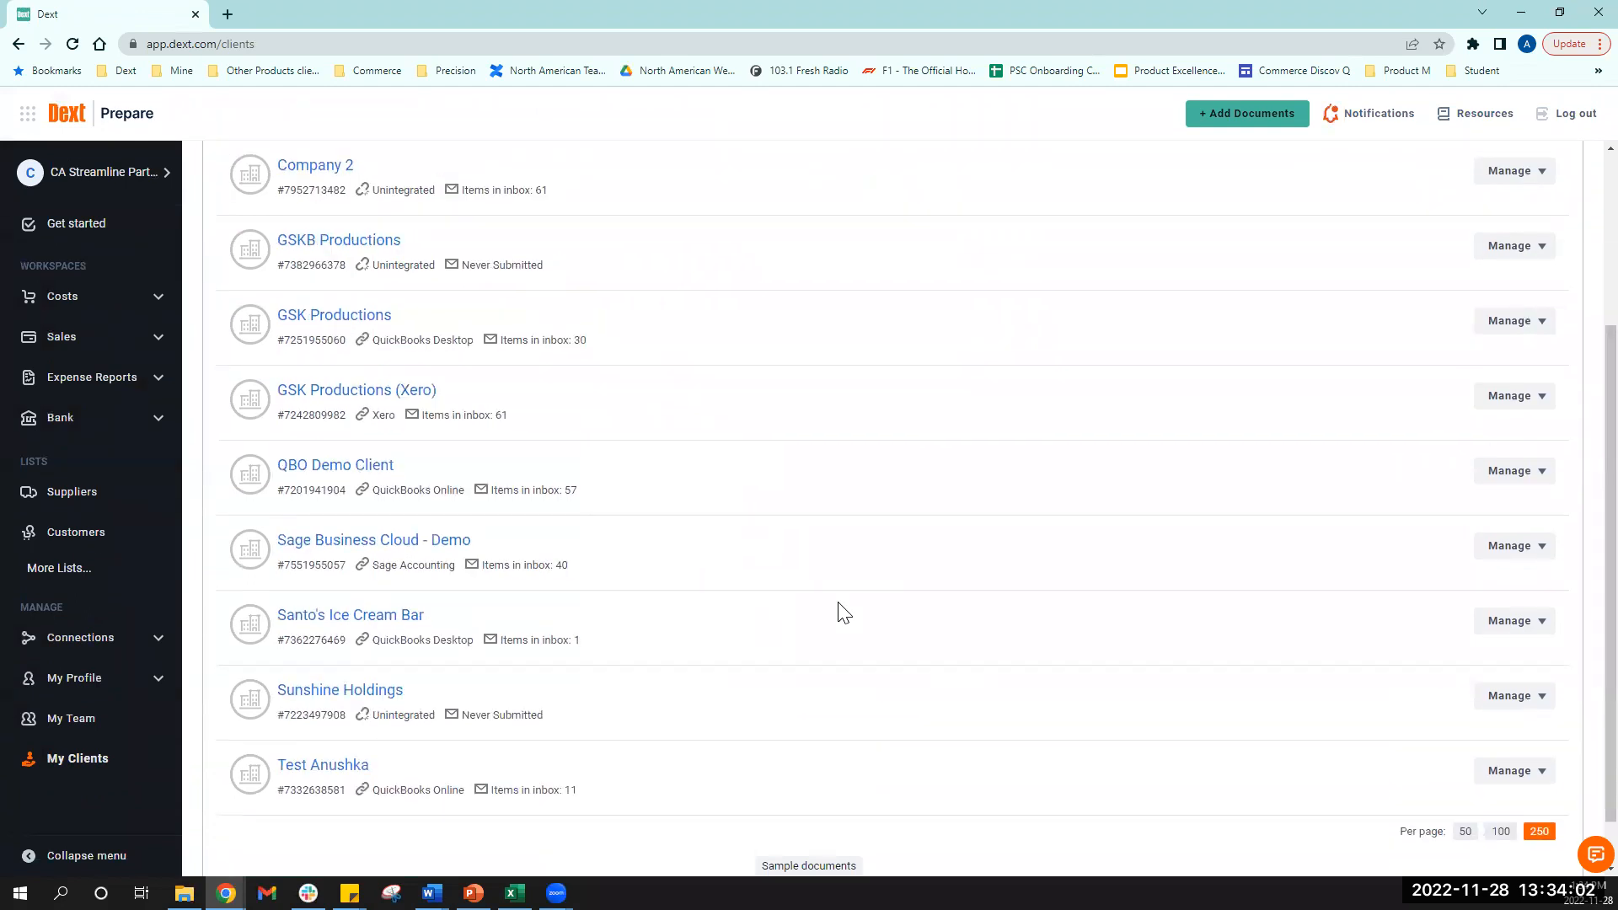
left_click(344, 695)
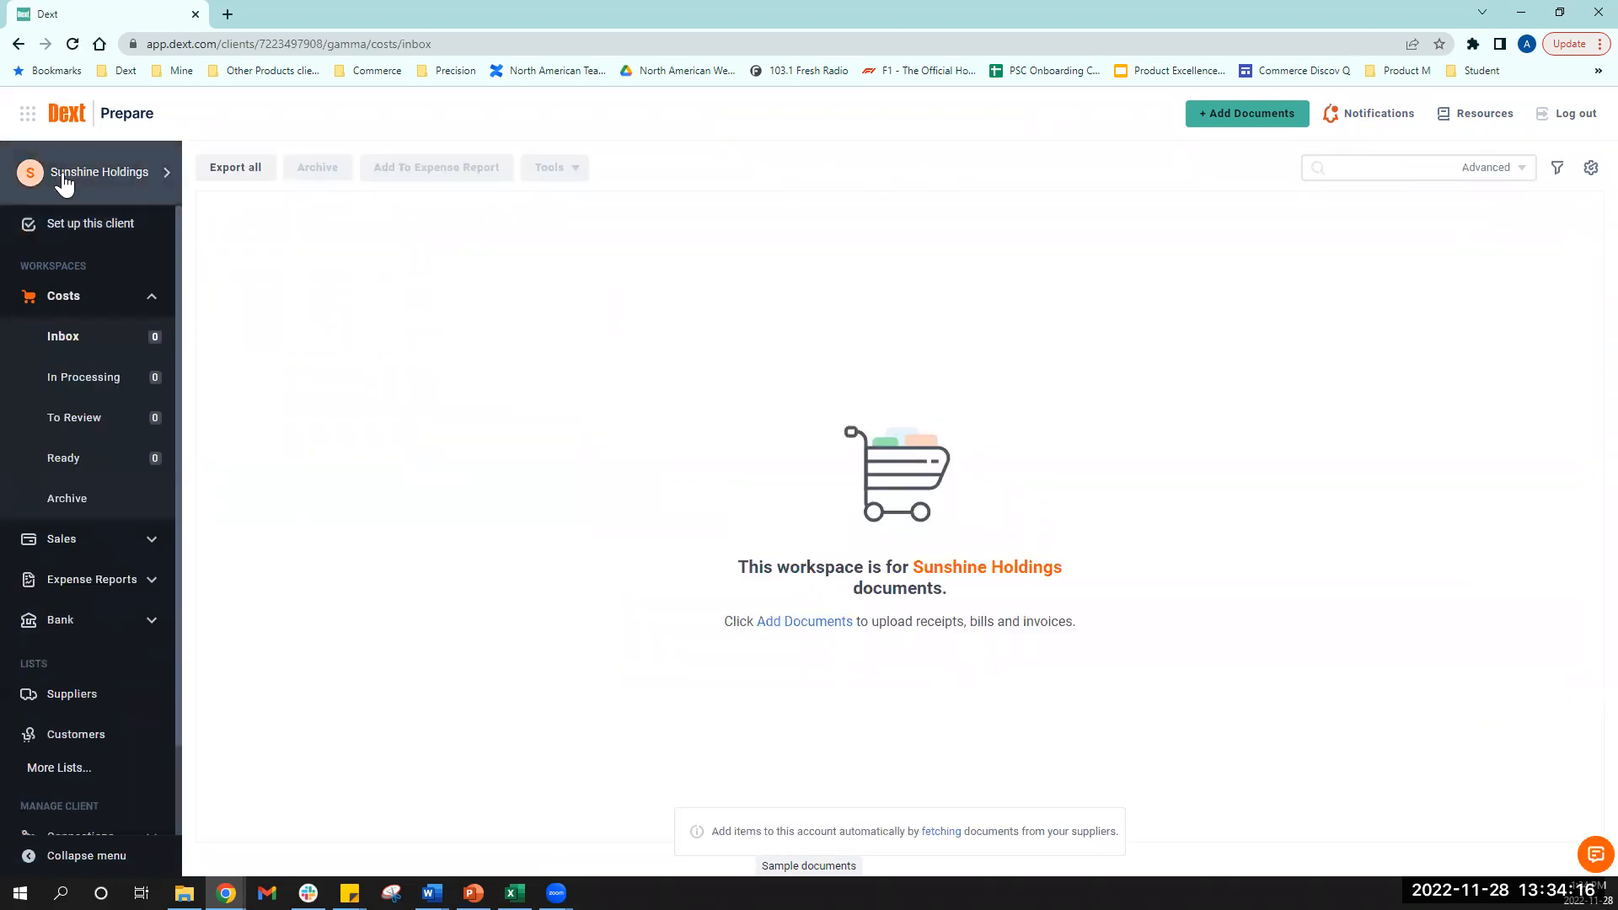
left_click(152, 297)
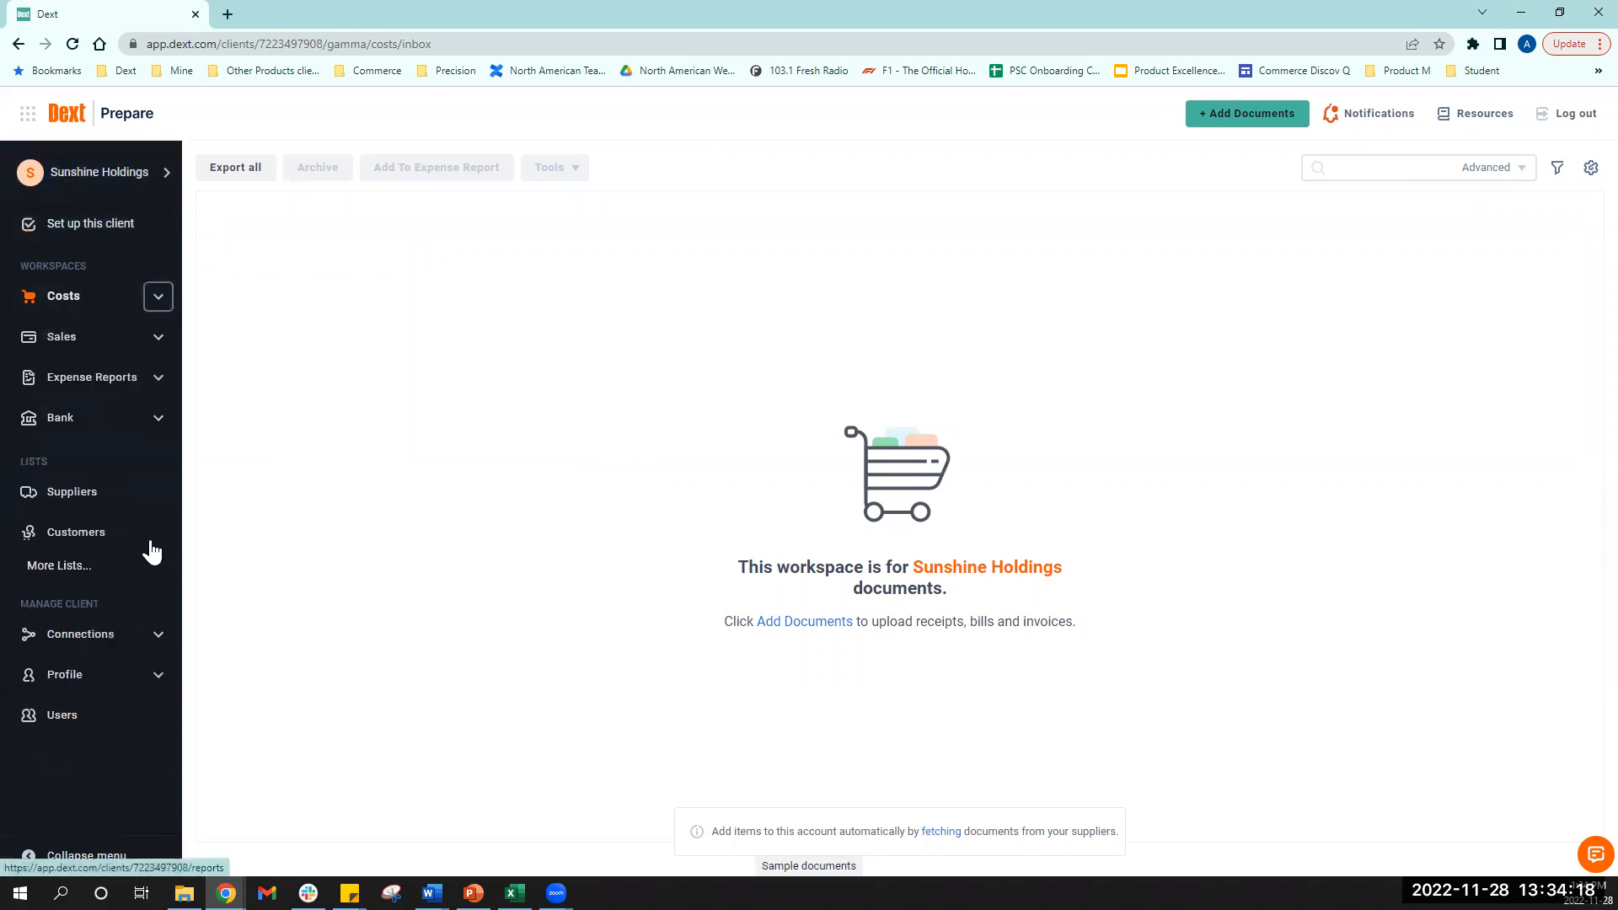
left_click(76, 647)
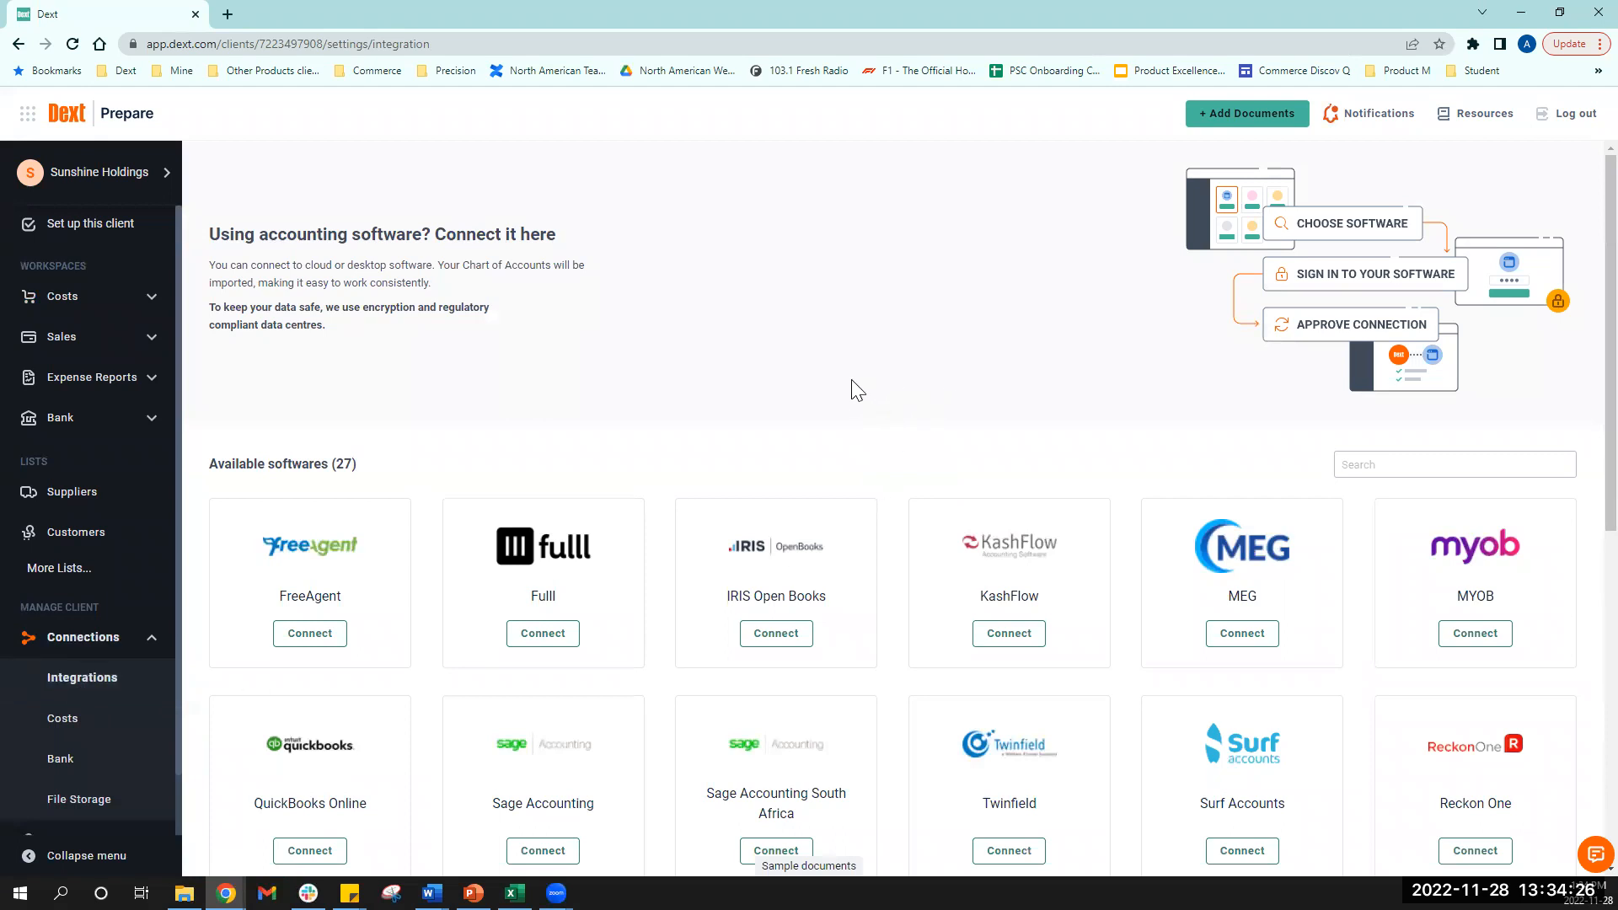
scroll(857, 390, "down", 3)
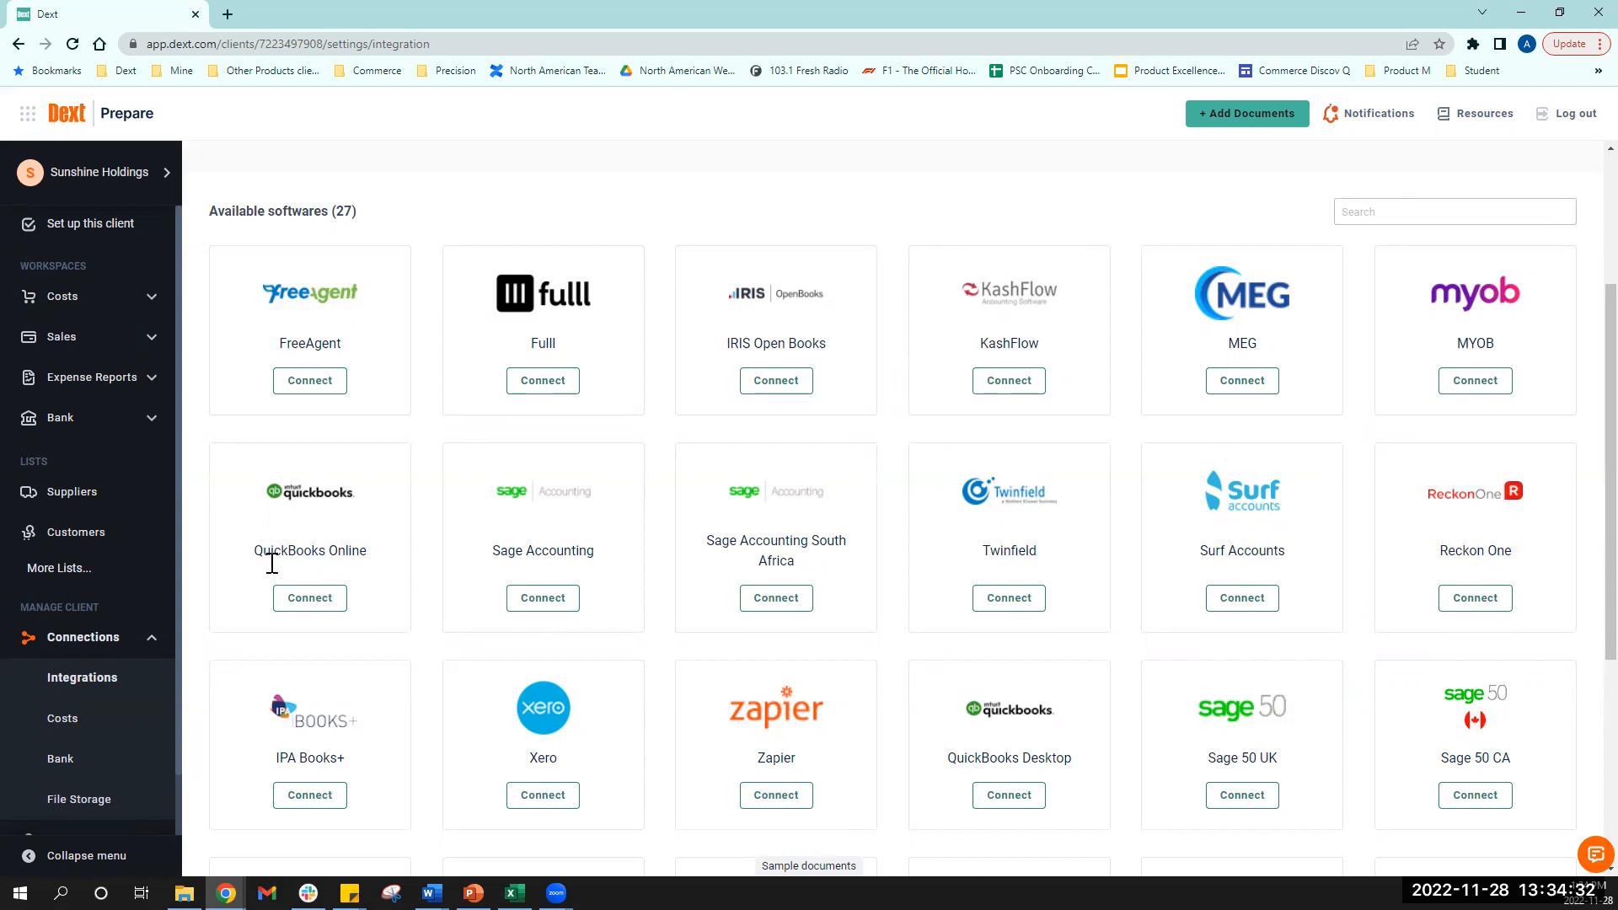
left_click(308, 600)
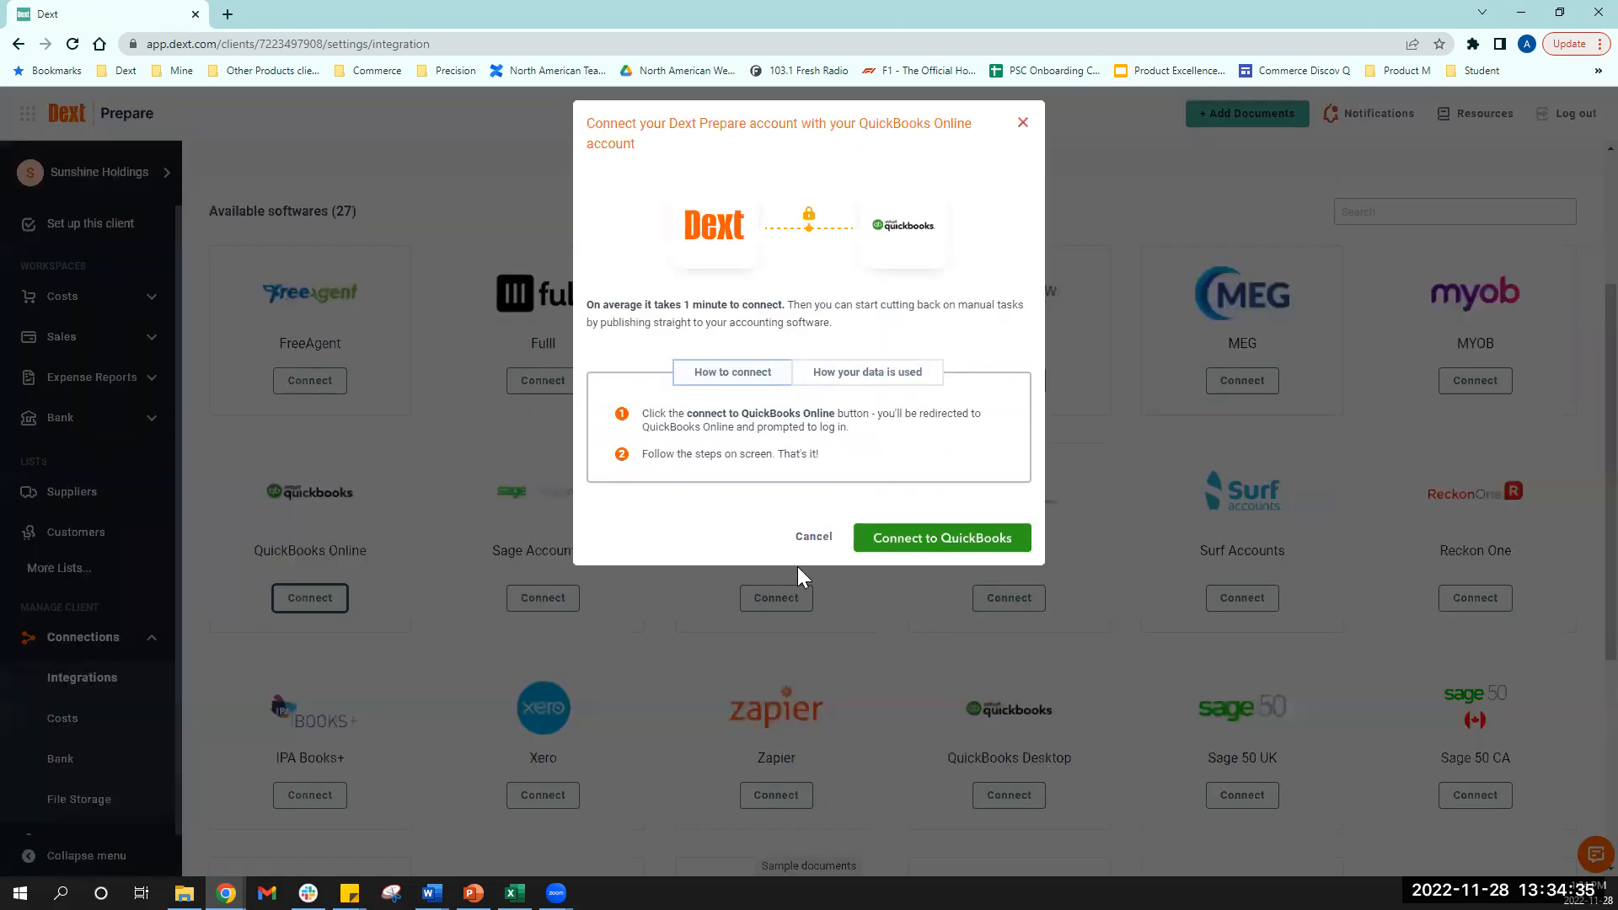
left_click(900, 545)
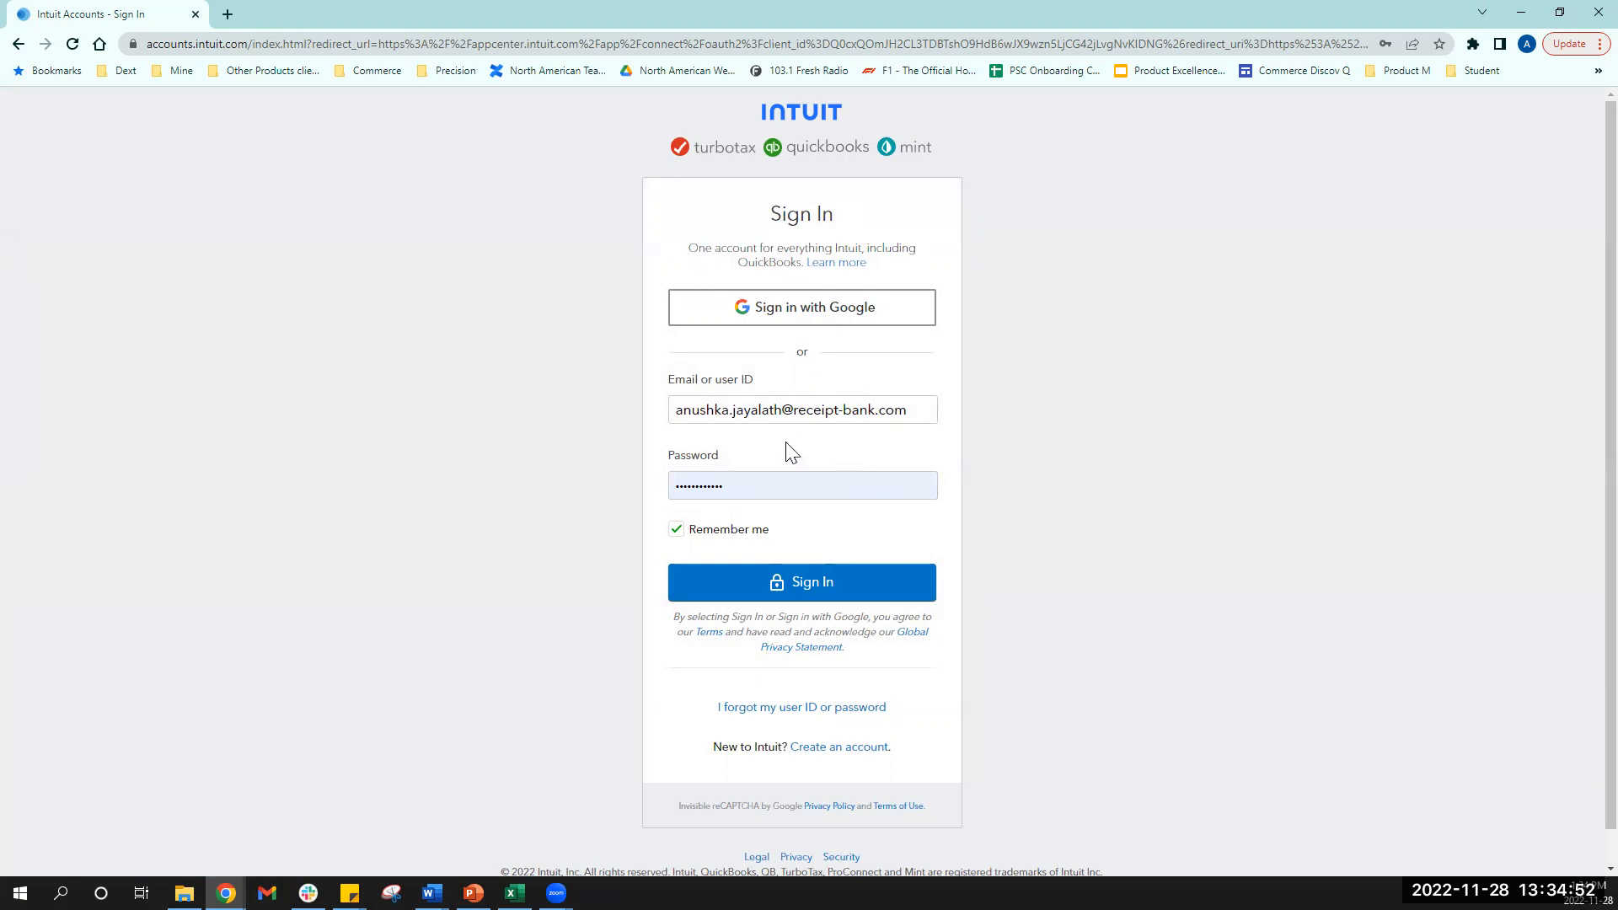
left_click(14, 43)
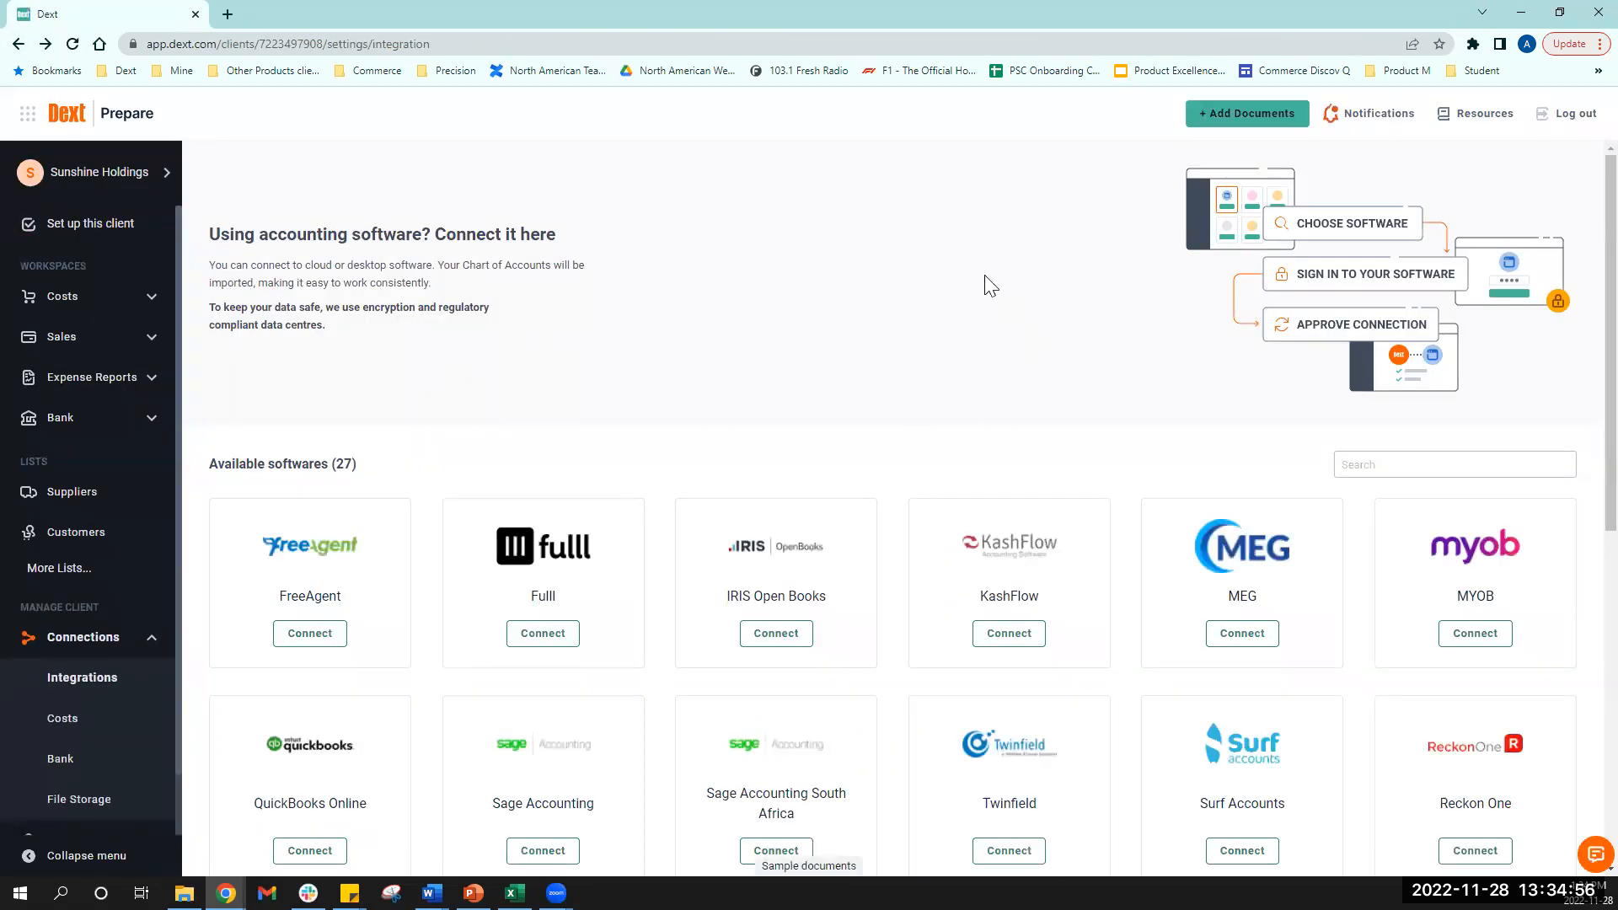
- Switch to the QBO Demo Client account and show its QuickBooks Online settings
left_click(75, 172)
left_click(281, 625)
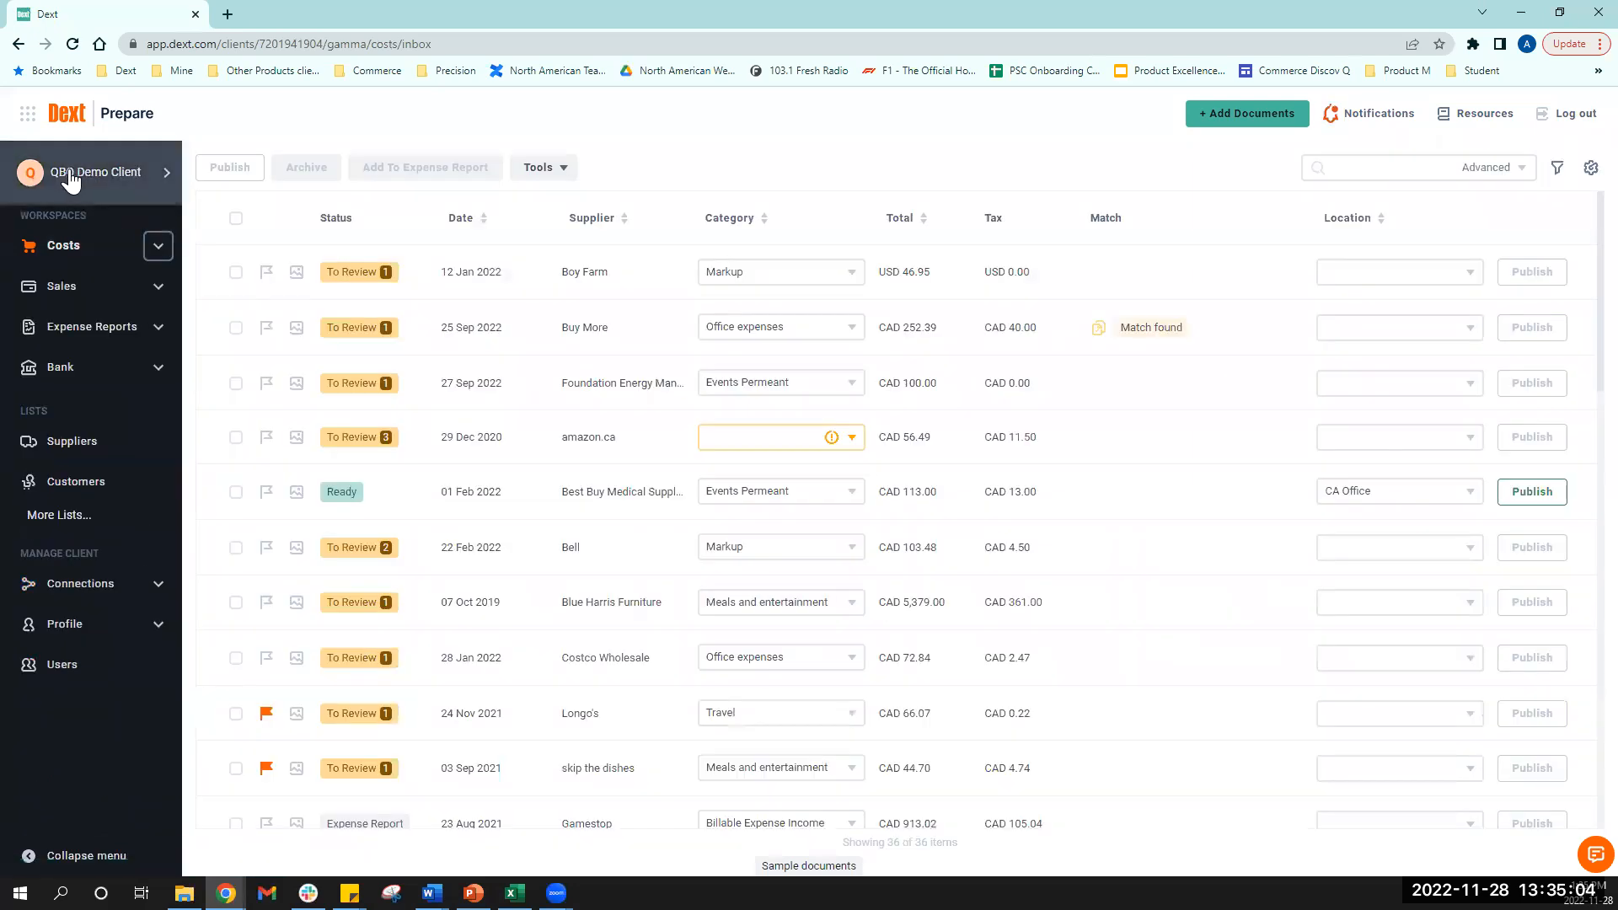
left_click(114, 603)
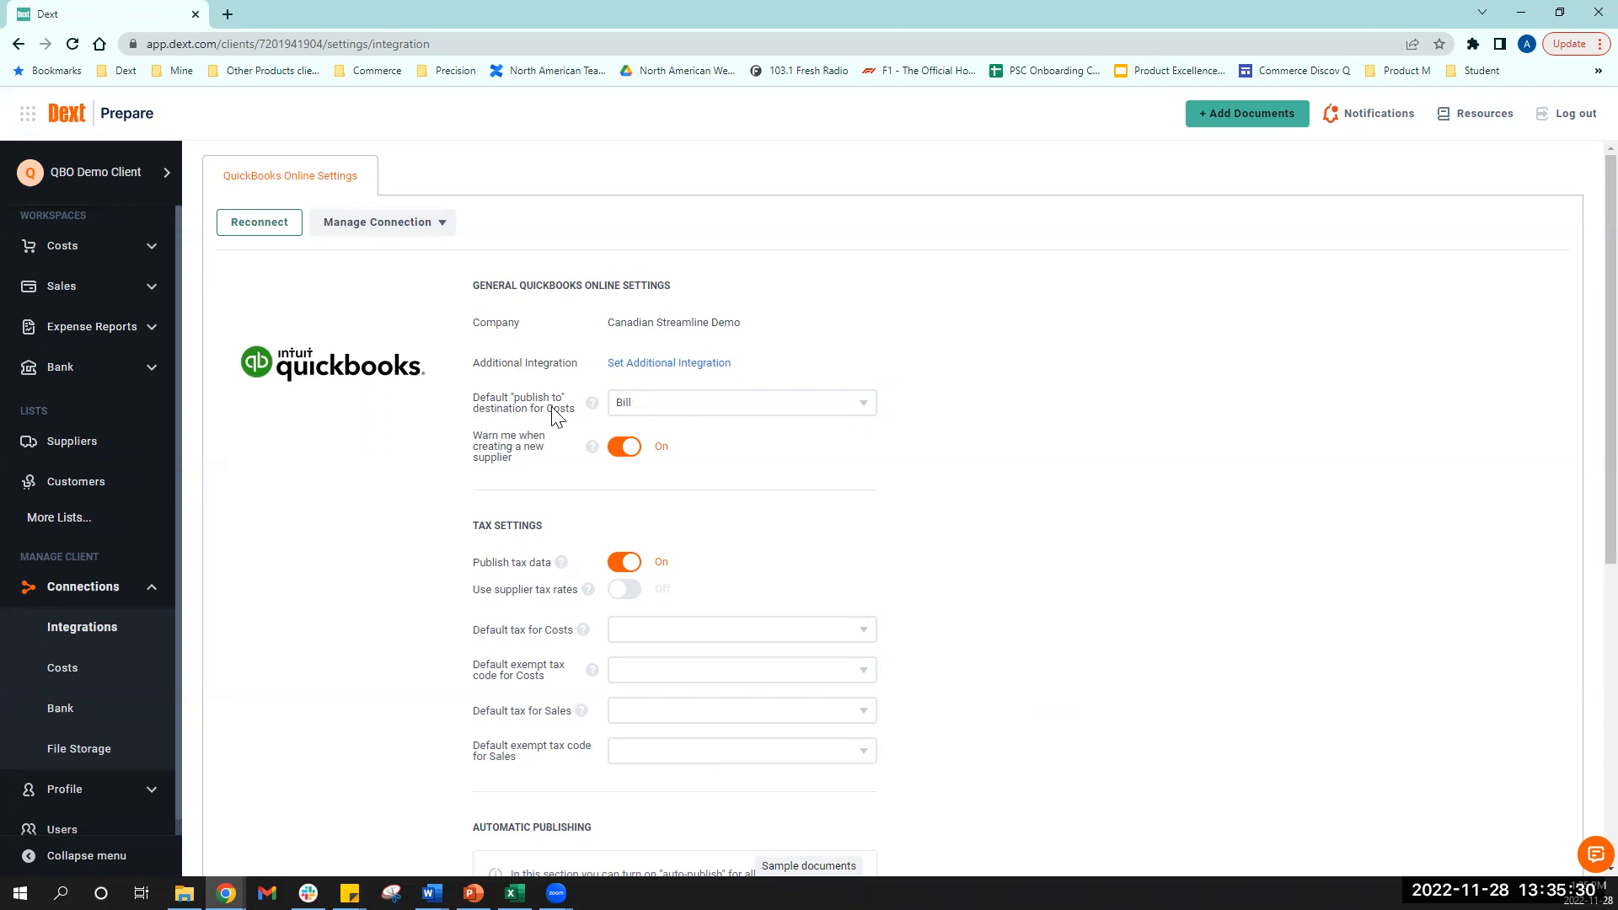
- Keep Bill as the costs destination and the new-supplier warning, and turn Publish tax data on
left_click(713, 414)
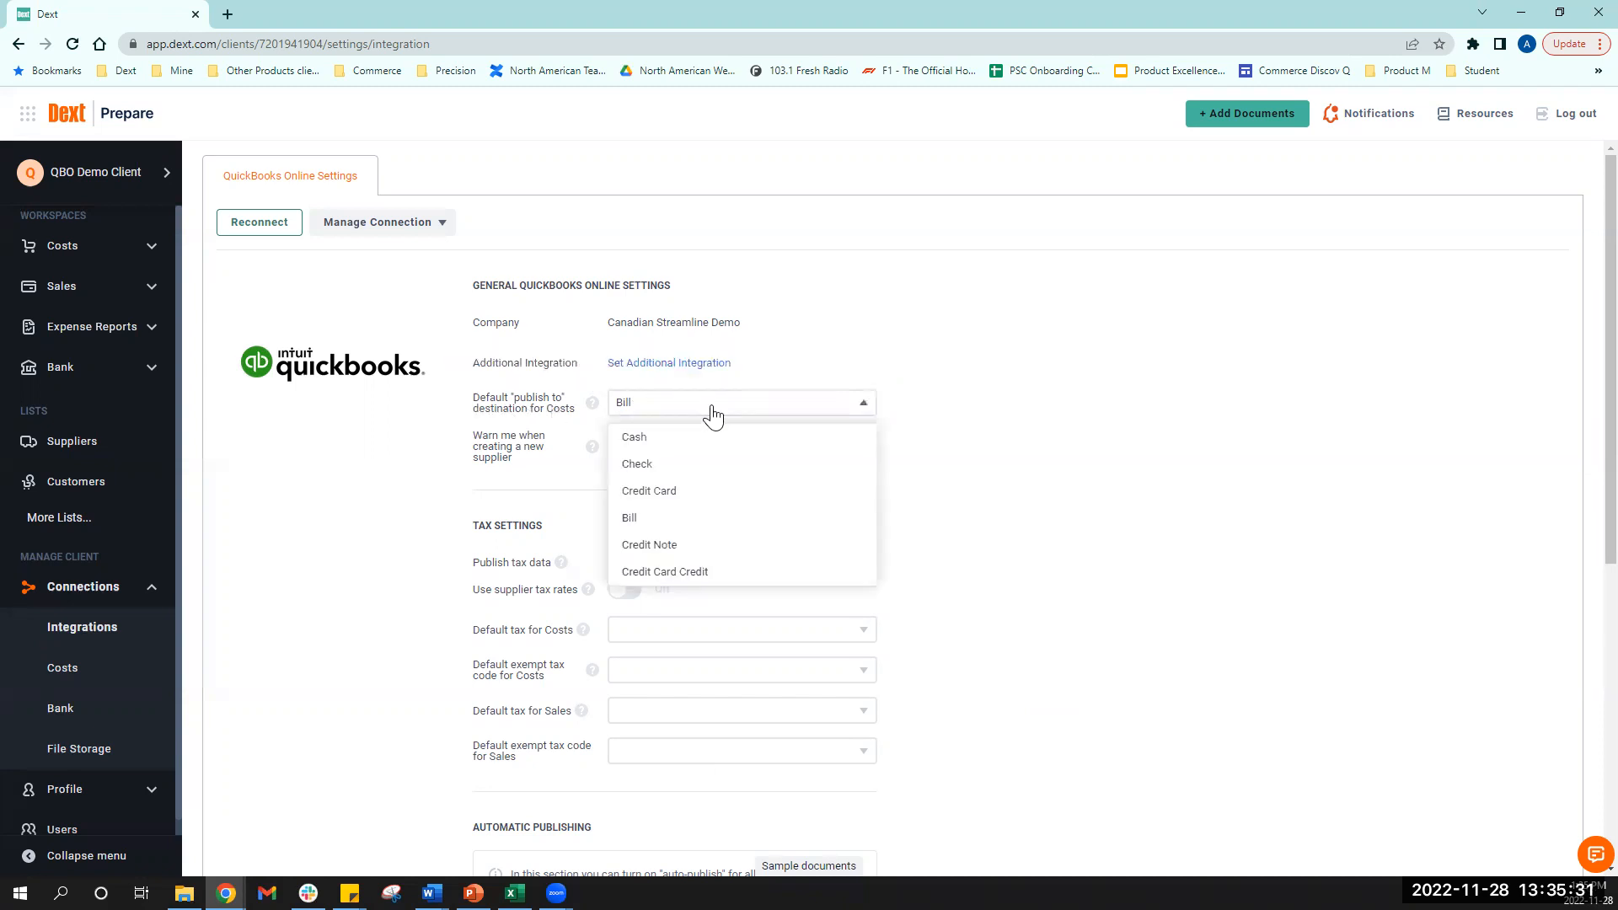
left_click(705, 520)
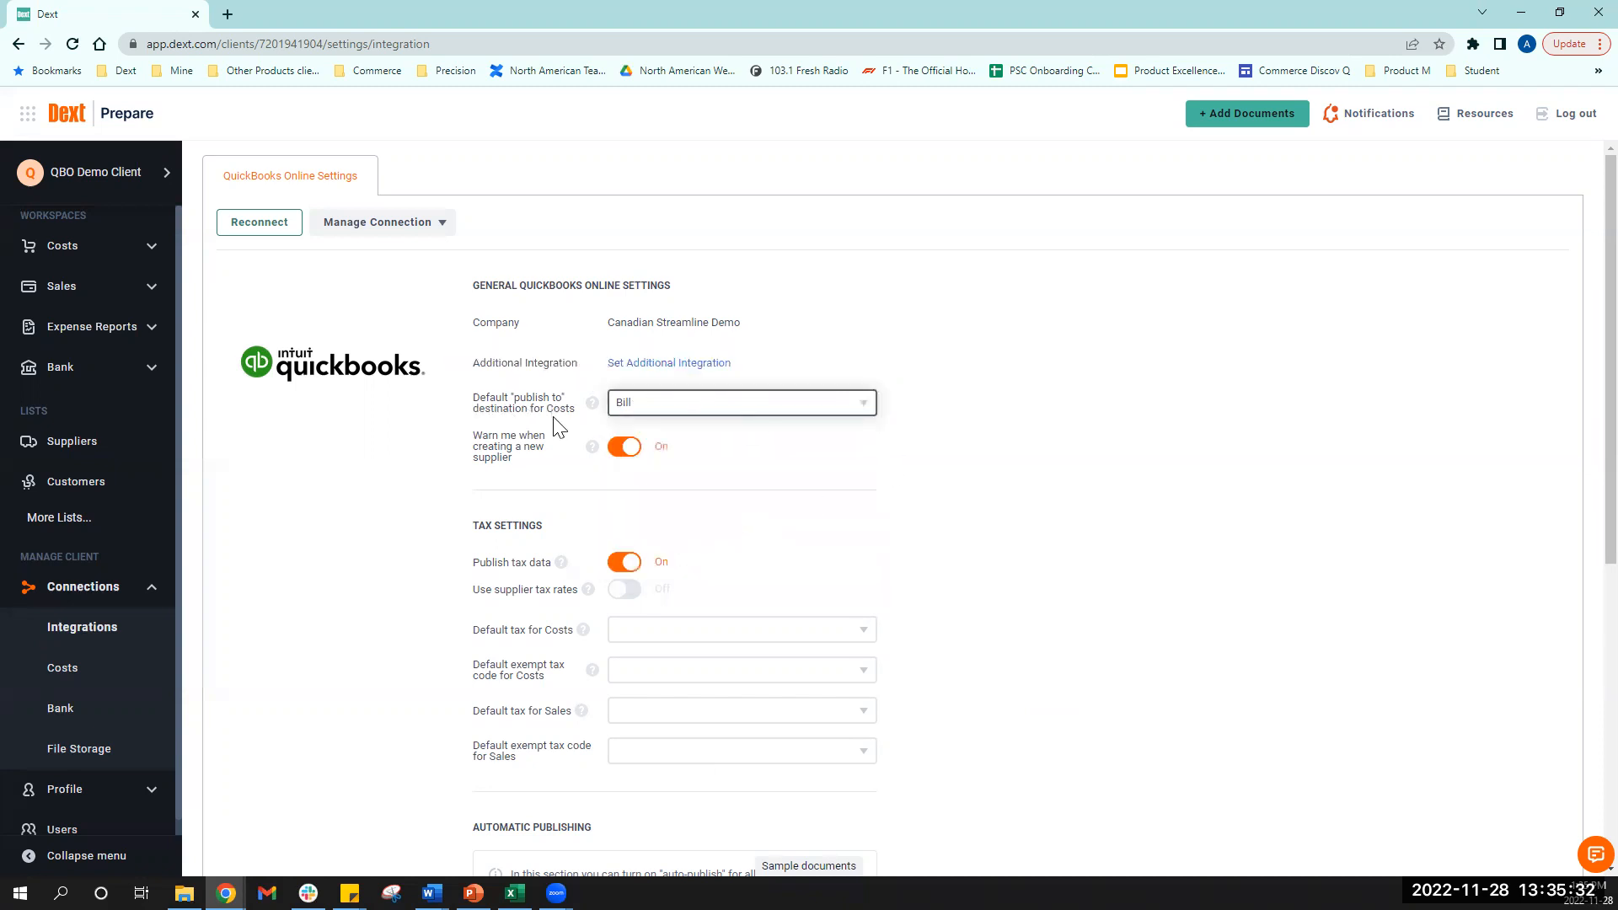
left_click(628, 446)
left_click(622, 563)
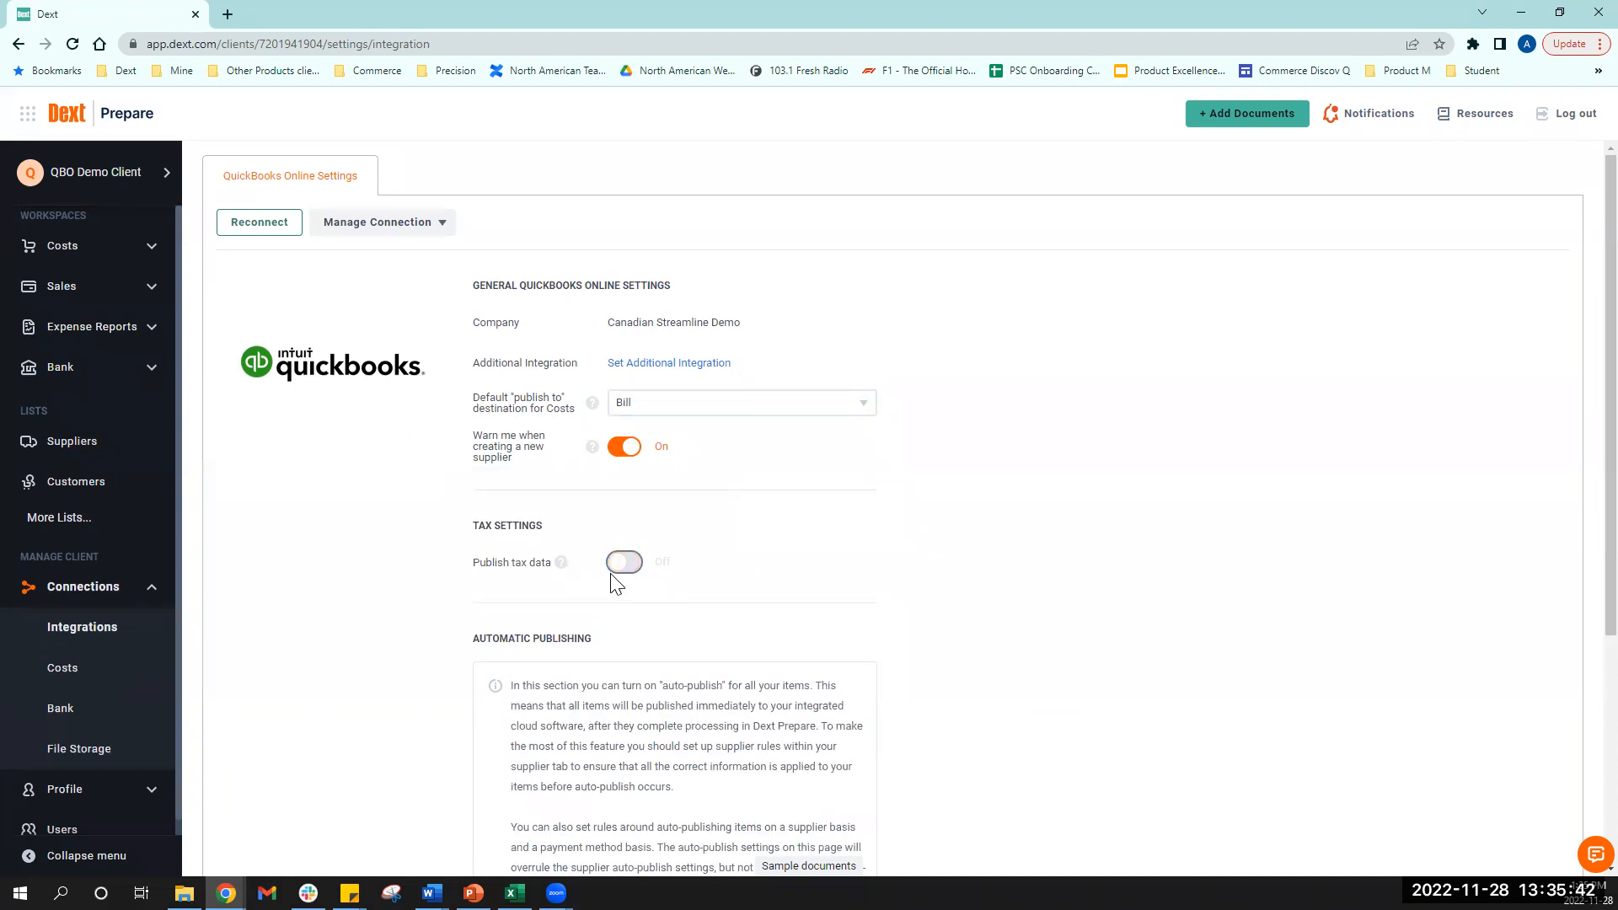
left_click(623, 562)
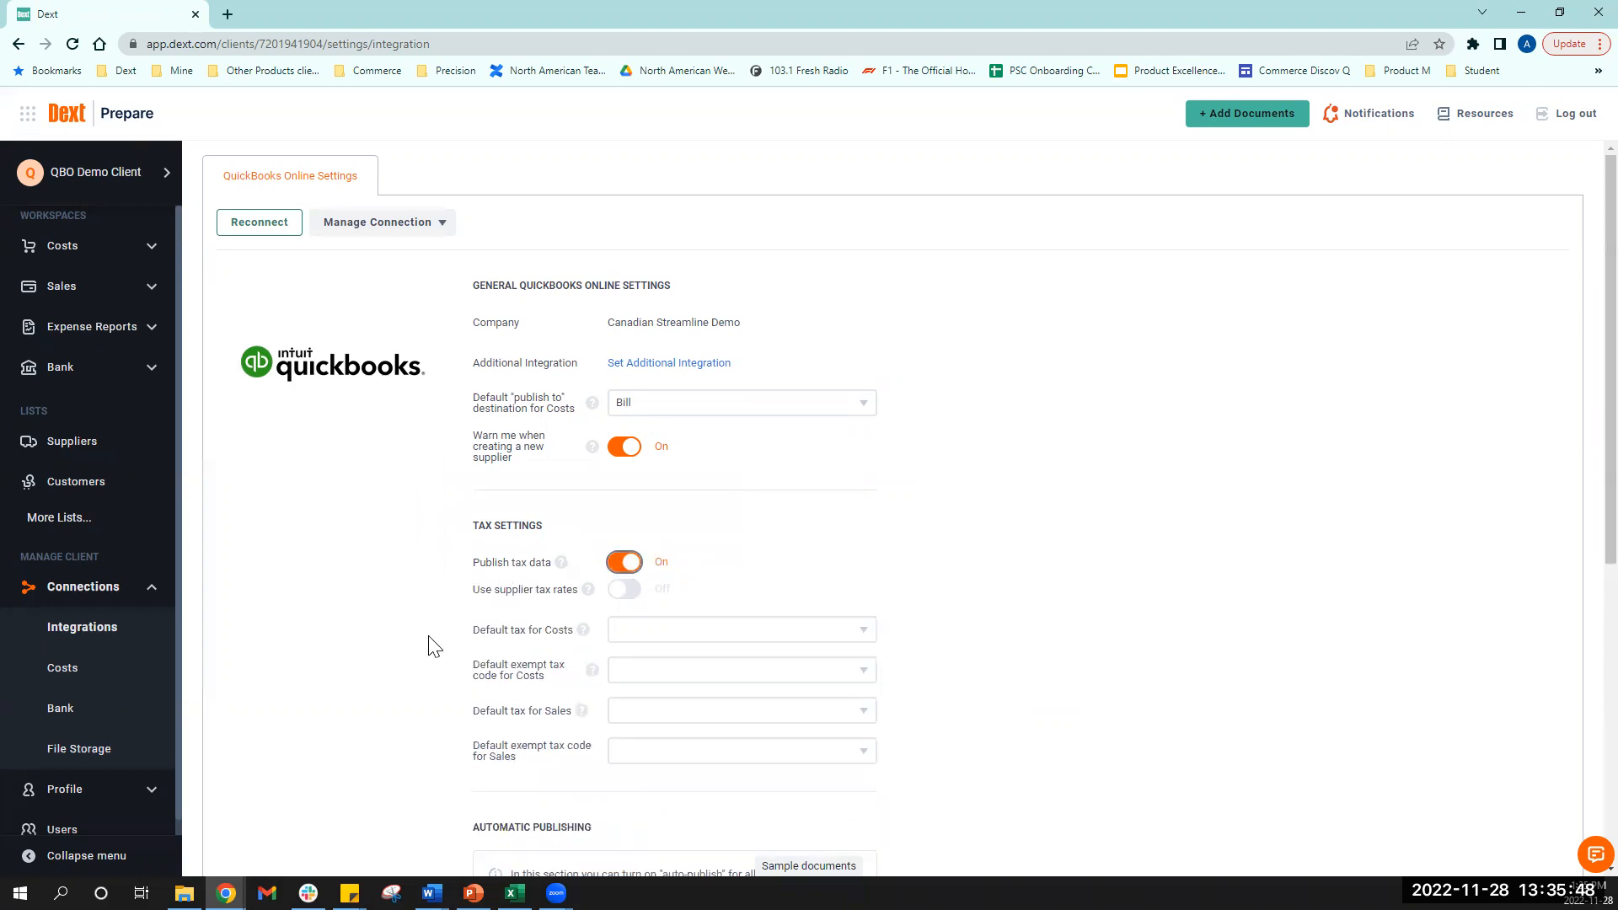
- Set the Costs default tax to HST ON with Exempt as its exempt tax code
left_click(686, 642)
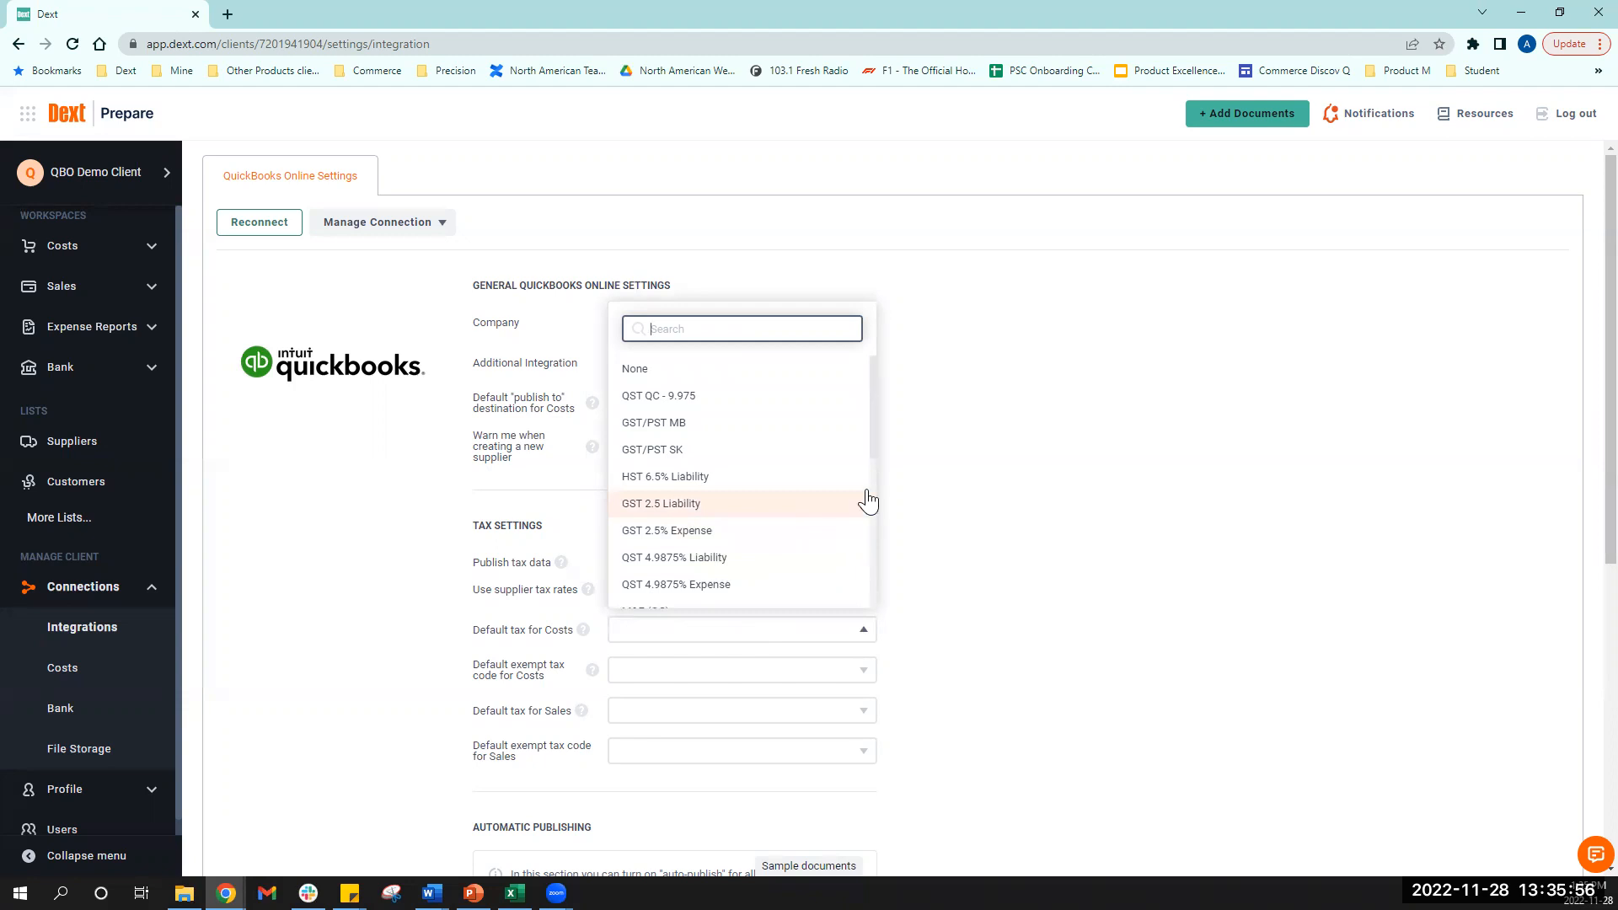
left_click_drag(873, 433, 857, 583)
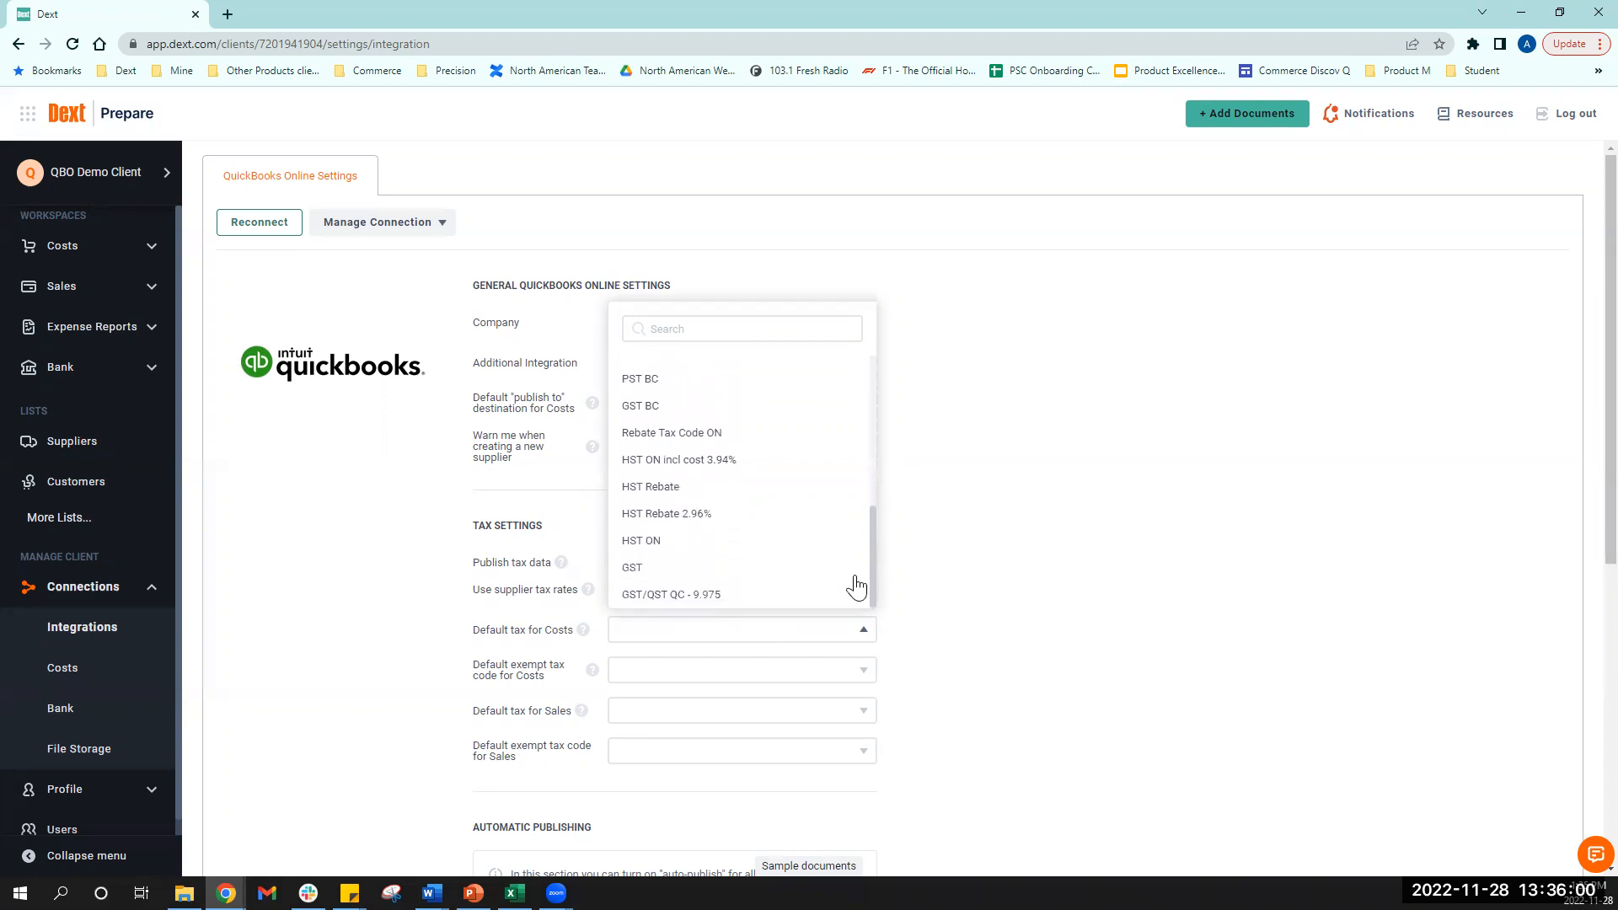
left_click(650, 542)
left_click(781, 679)
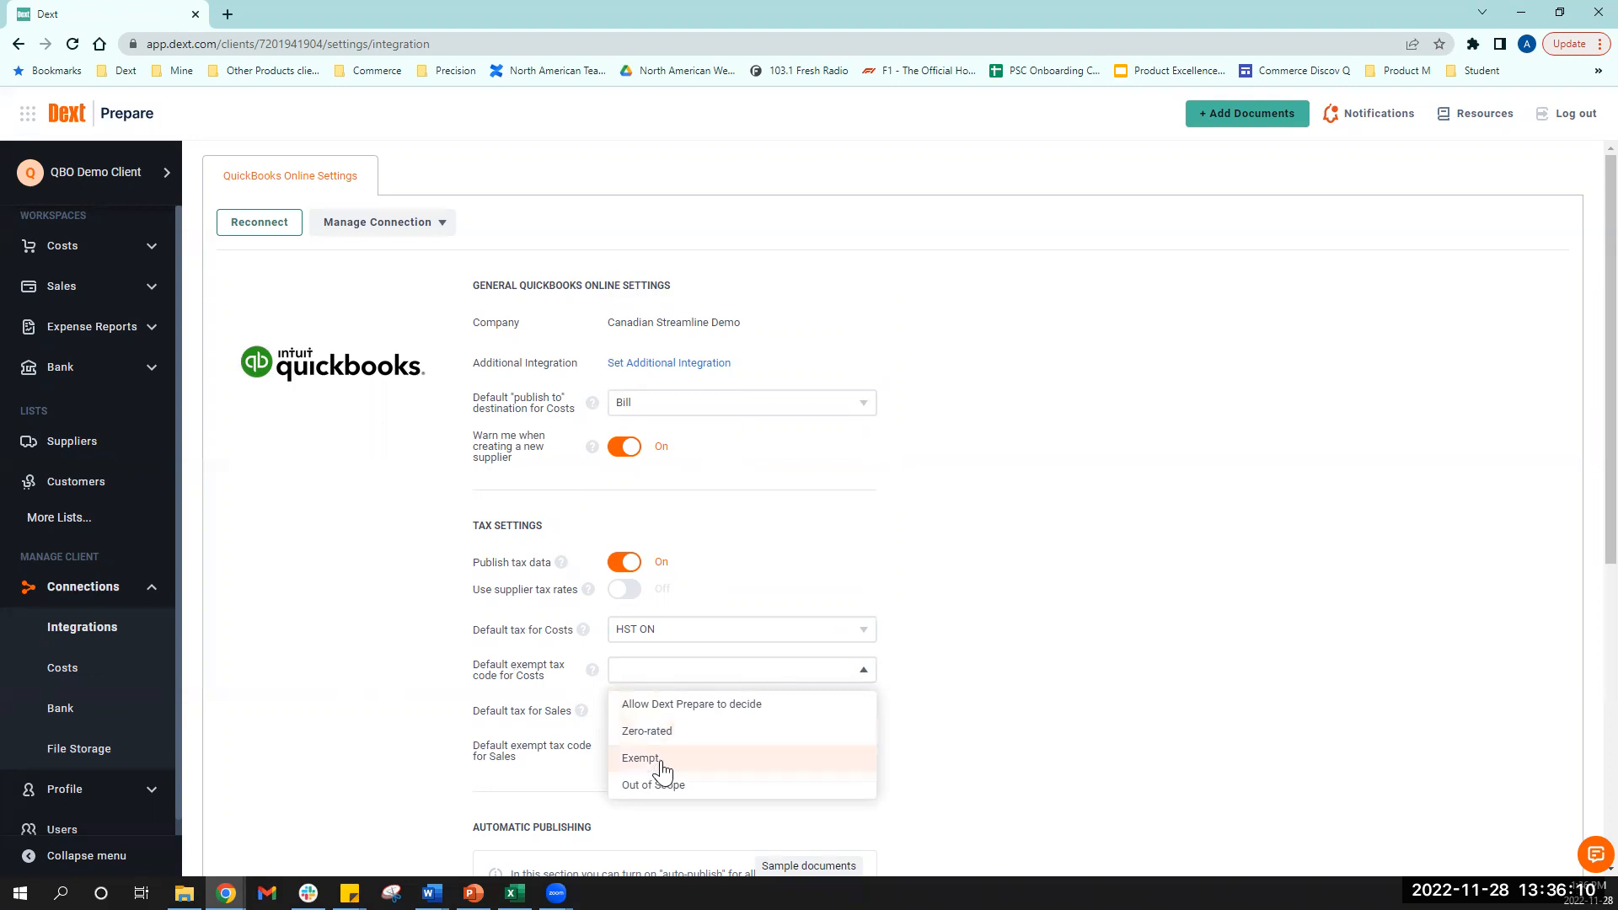
left_click(663, 769)
- Set the Sales default tax to HST ON with Exempt as its exempt tax code
left_click(737, 714)
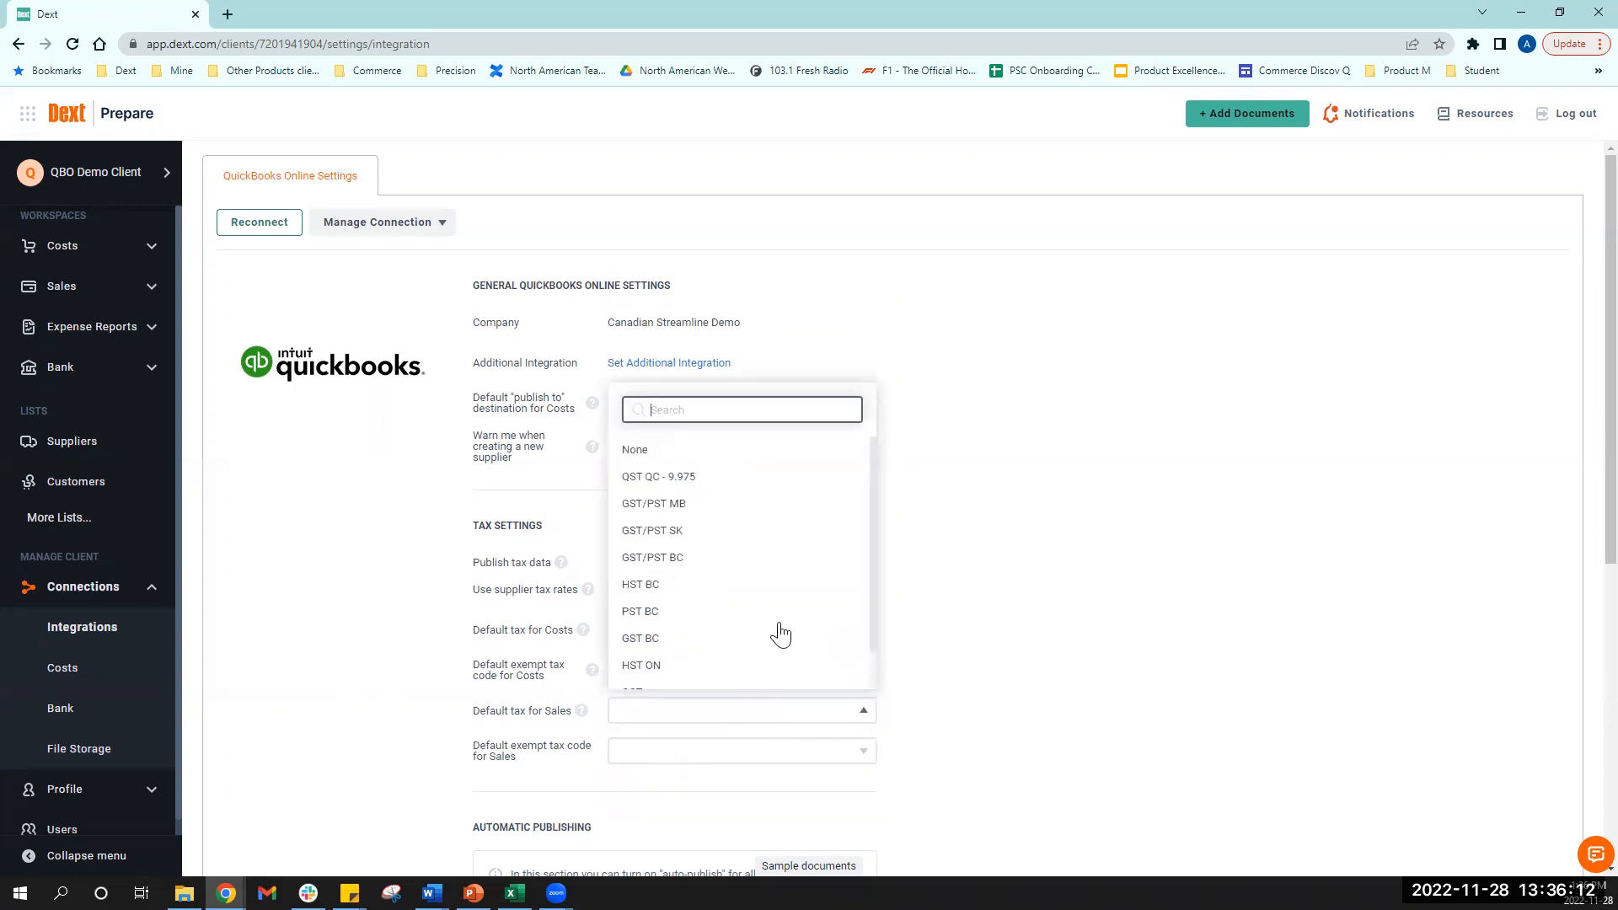
left_click(662, 666)
left_click(771, 758)
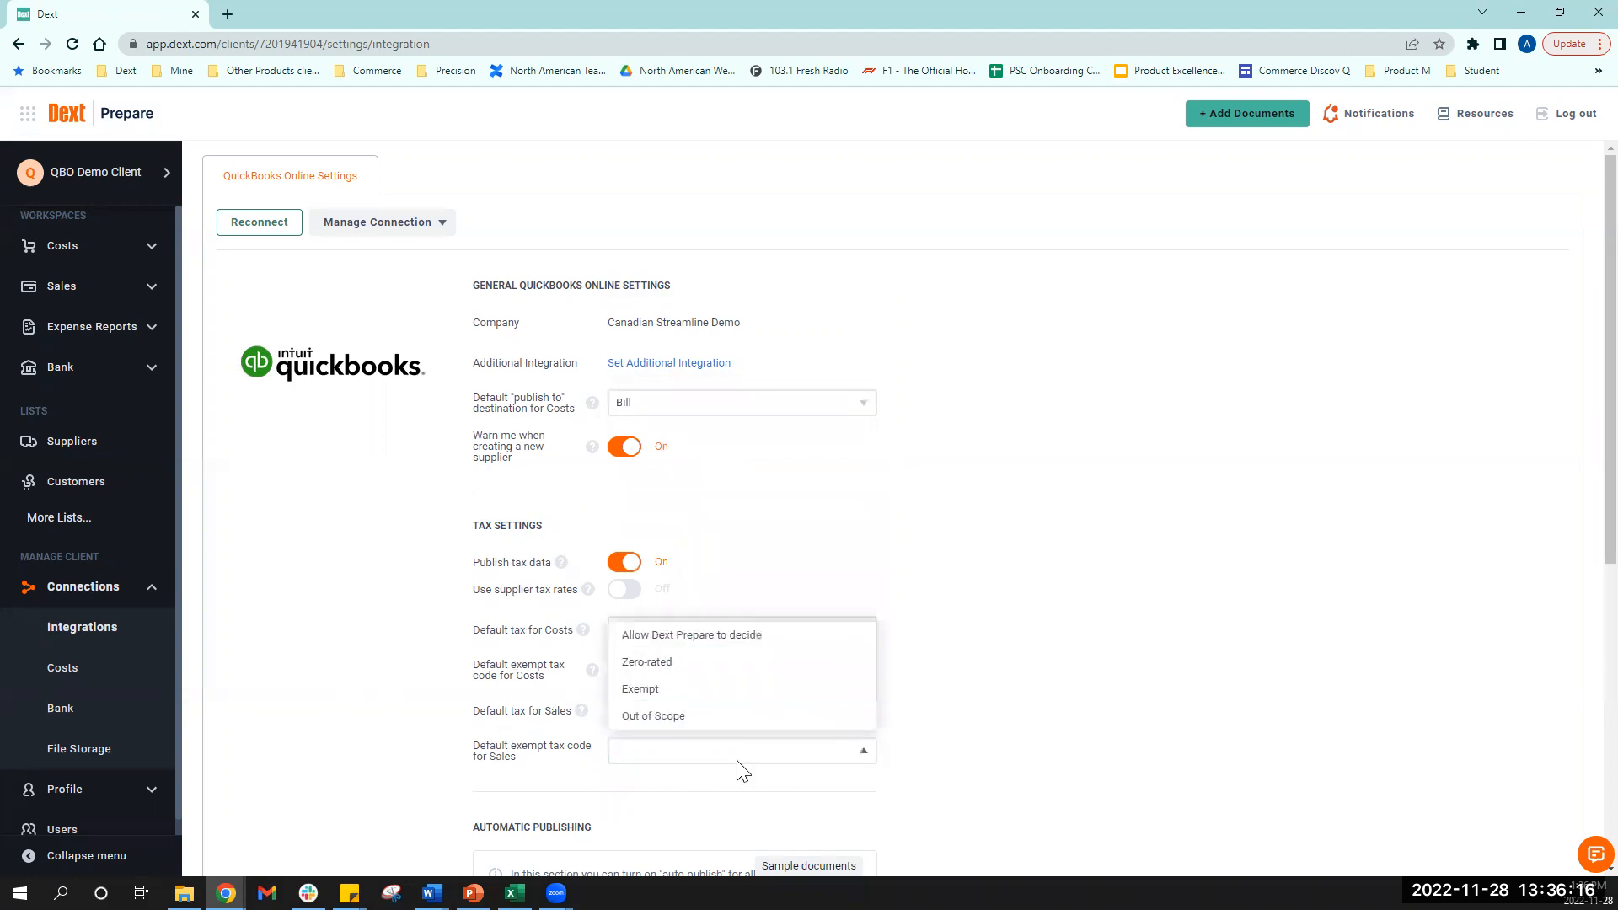
left_click(730, 701)
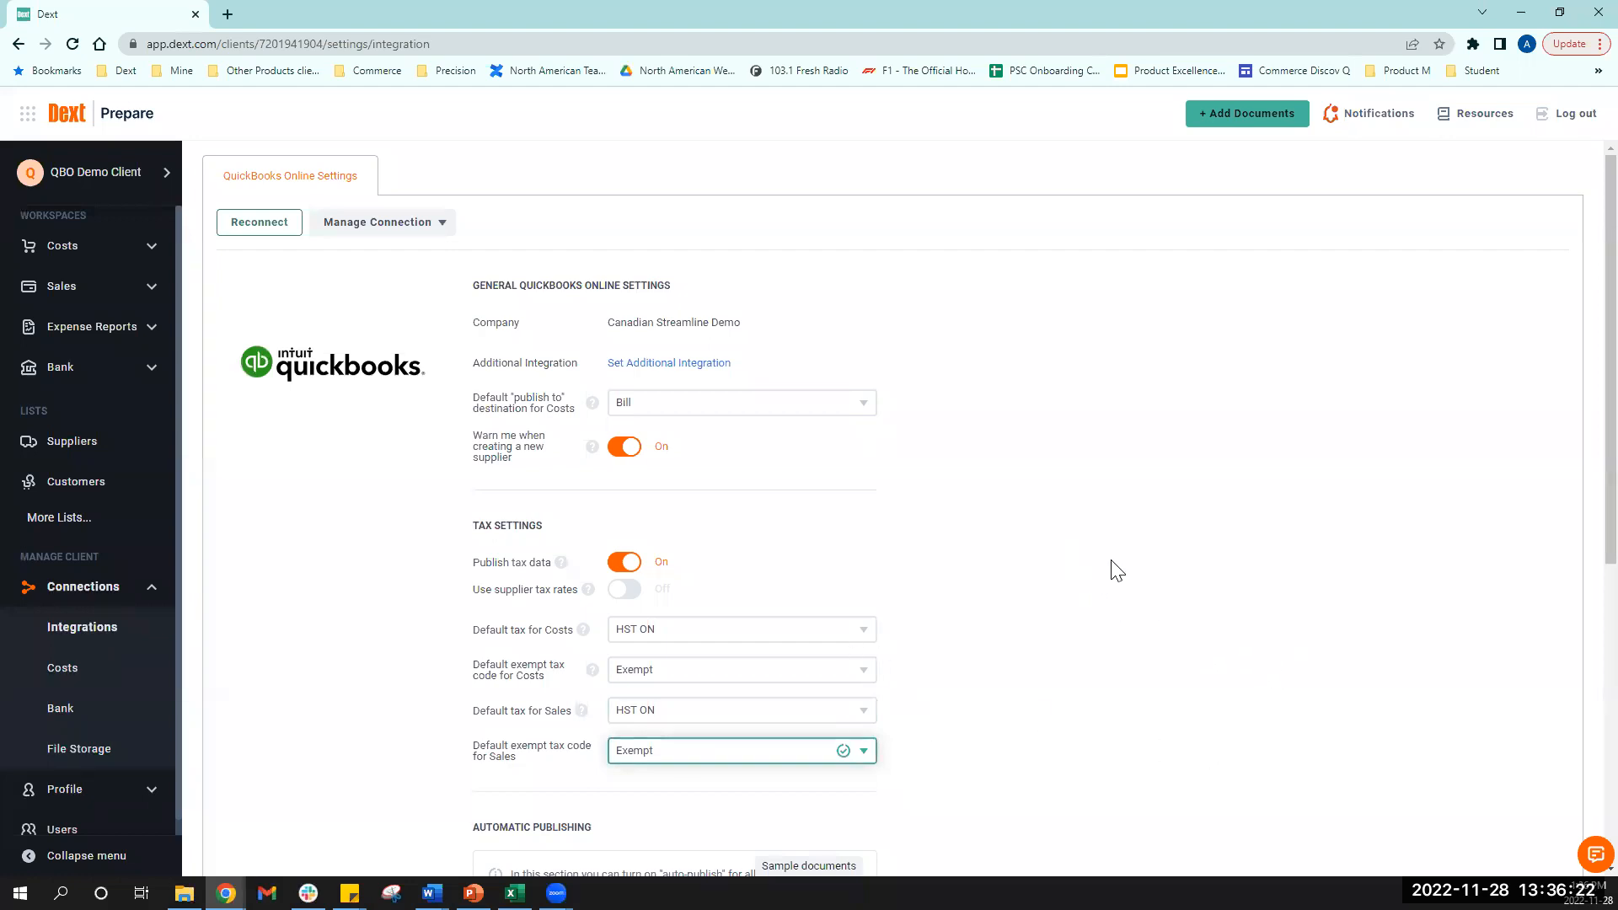
scroll(1067, 631, "down", 3)
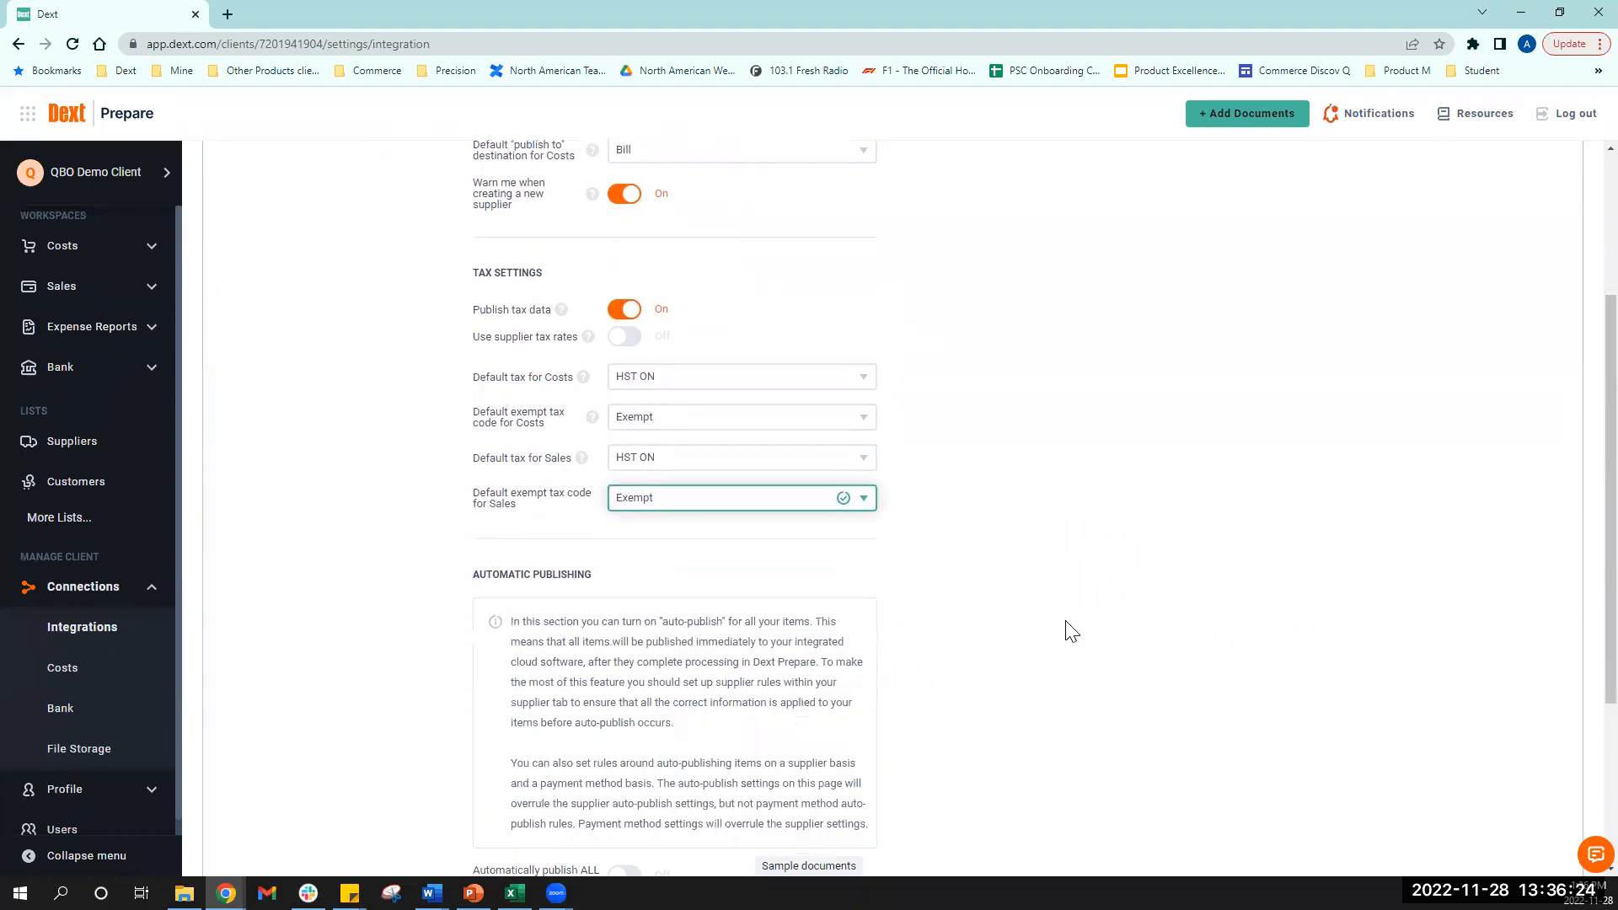
scroll(1067, 631, "up", 3)
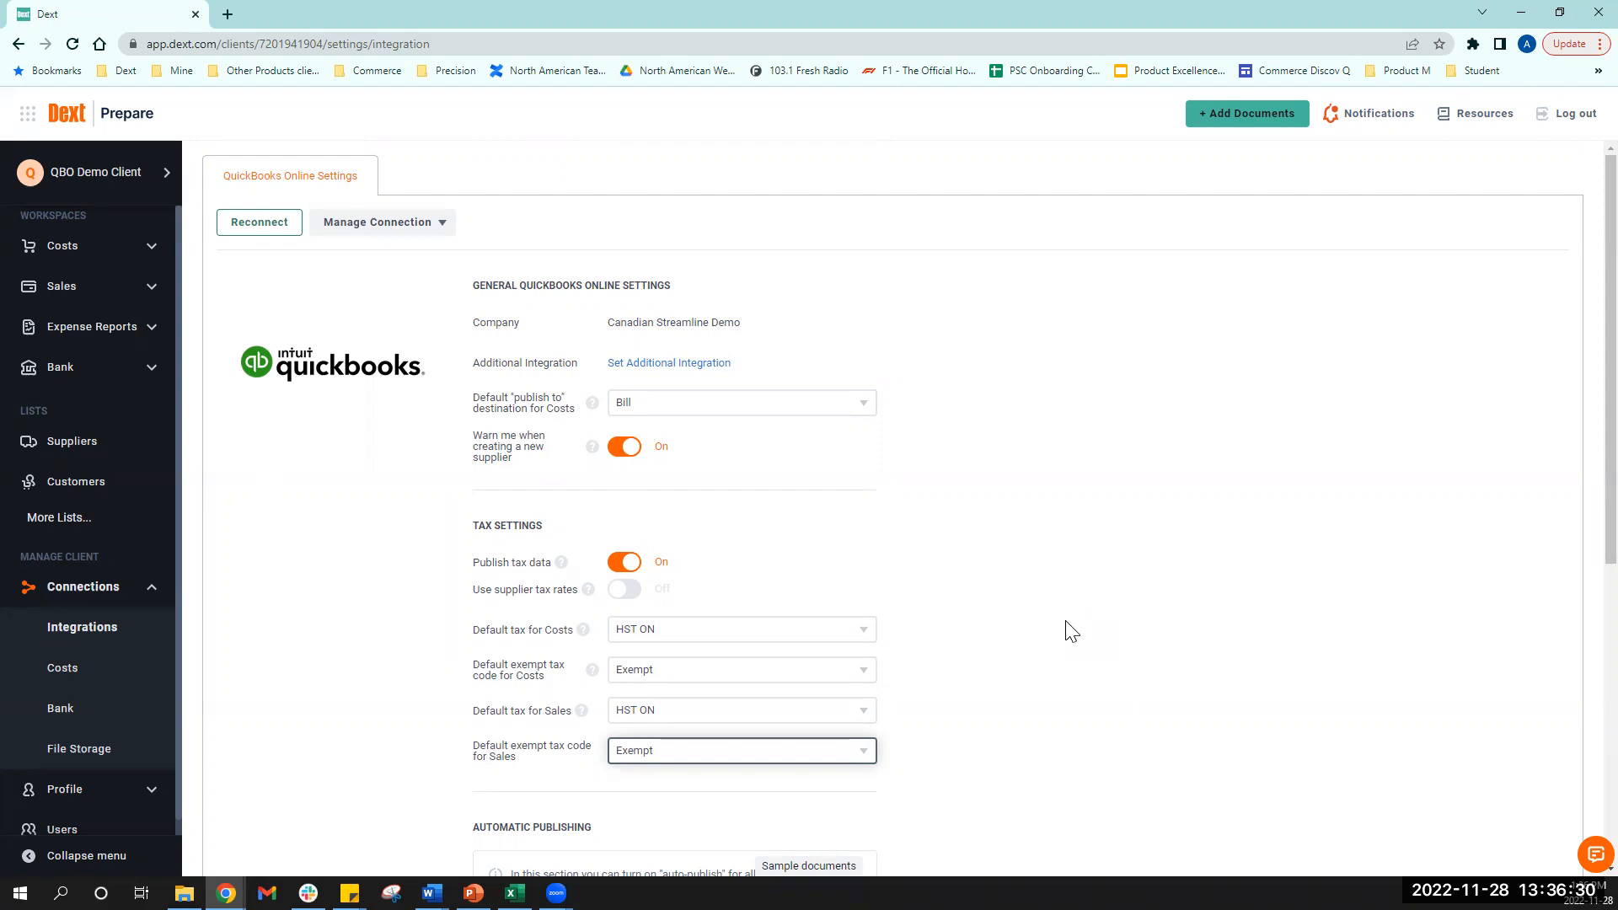
left_click(147, 595)
left_click(150, 590)
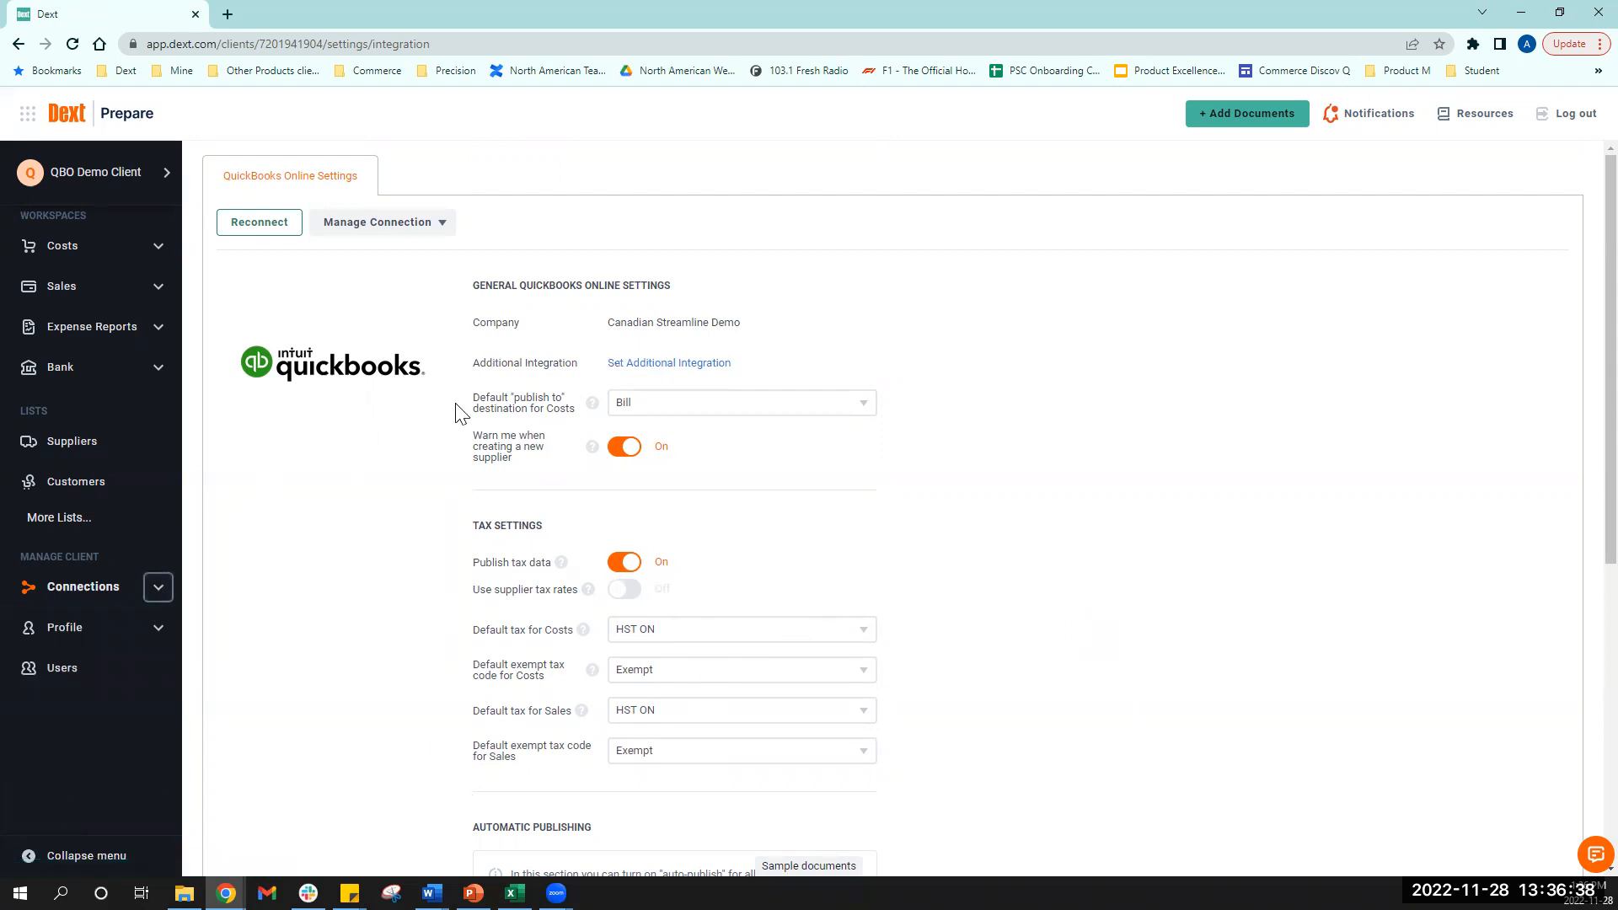
- Turn on Extract secondary tax in Account Details, then return to the QuickBooks integration settings
left_click(157, 629)
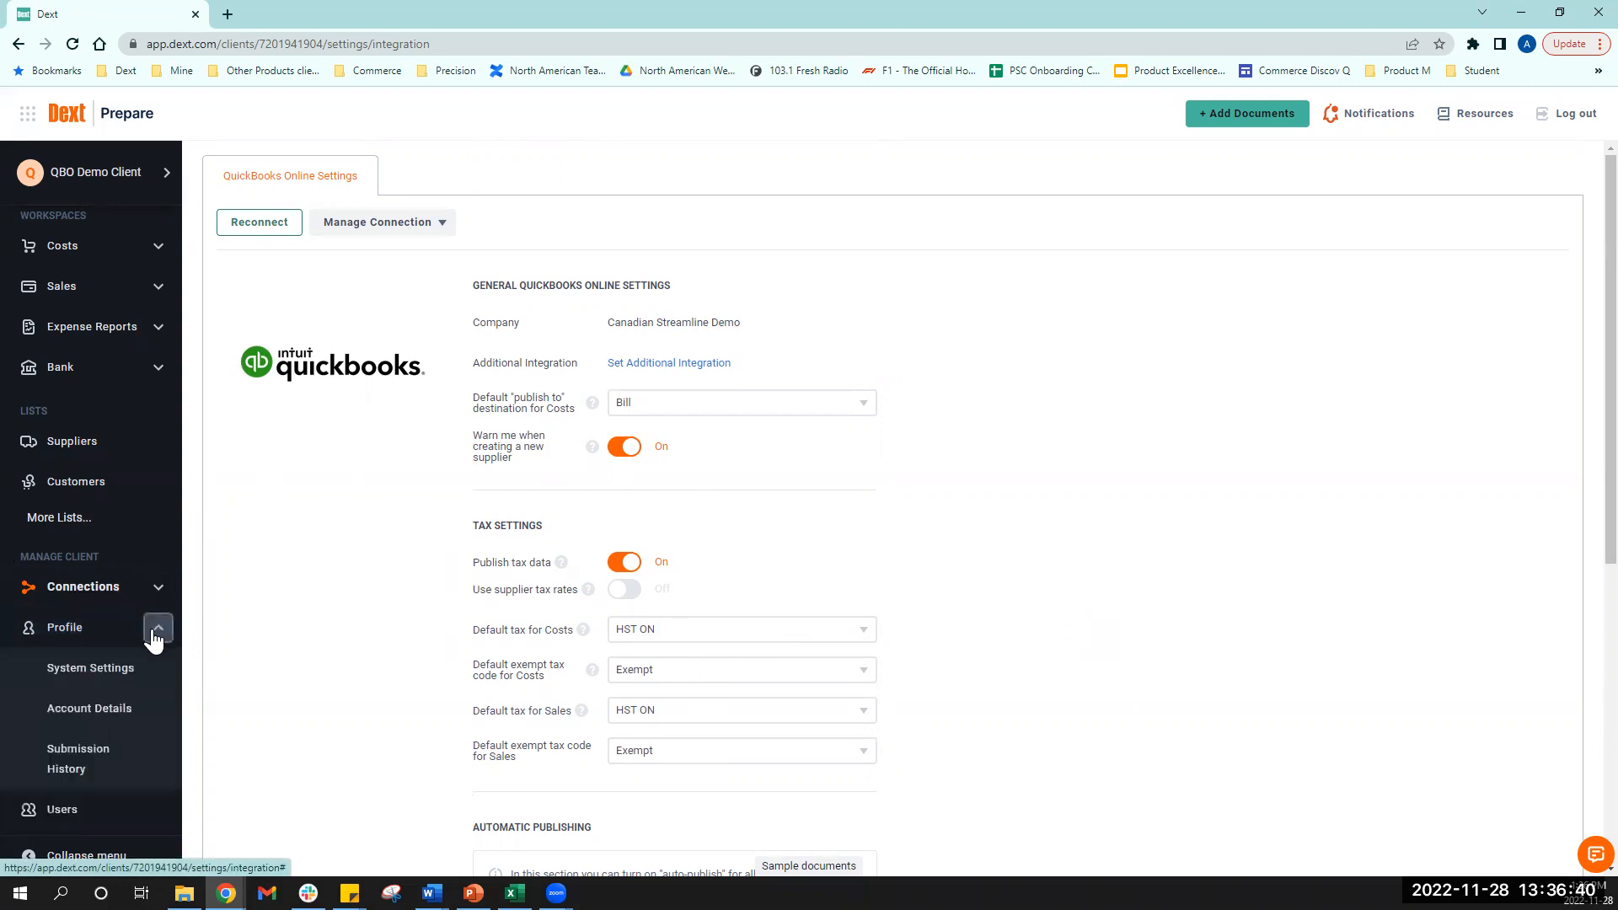
left_click(99, 712)
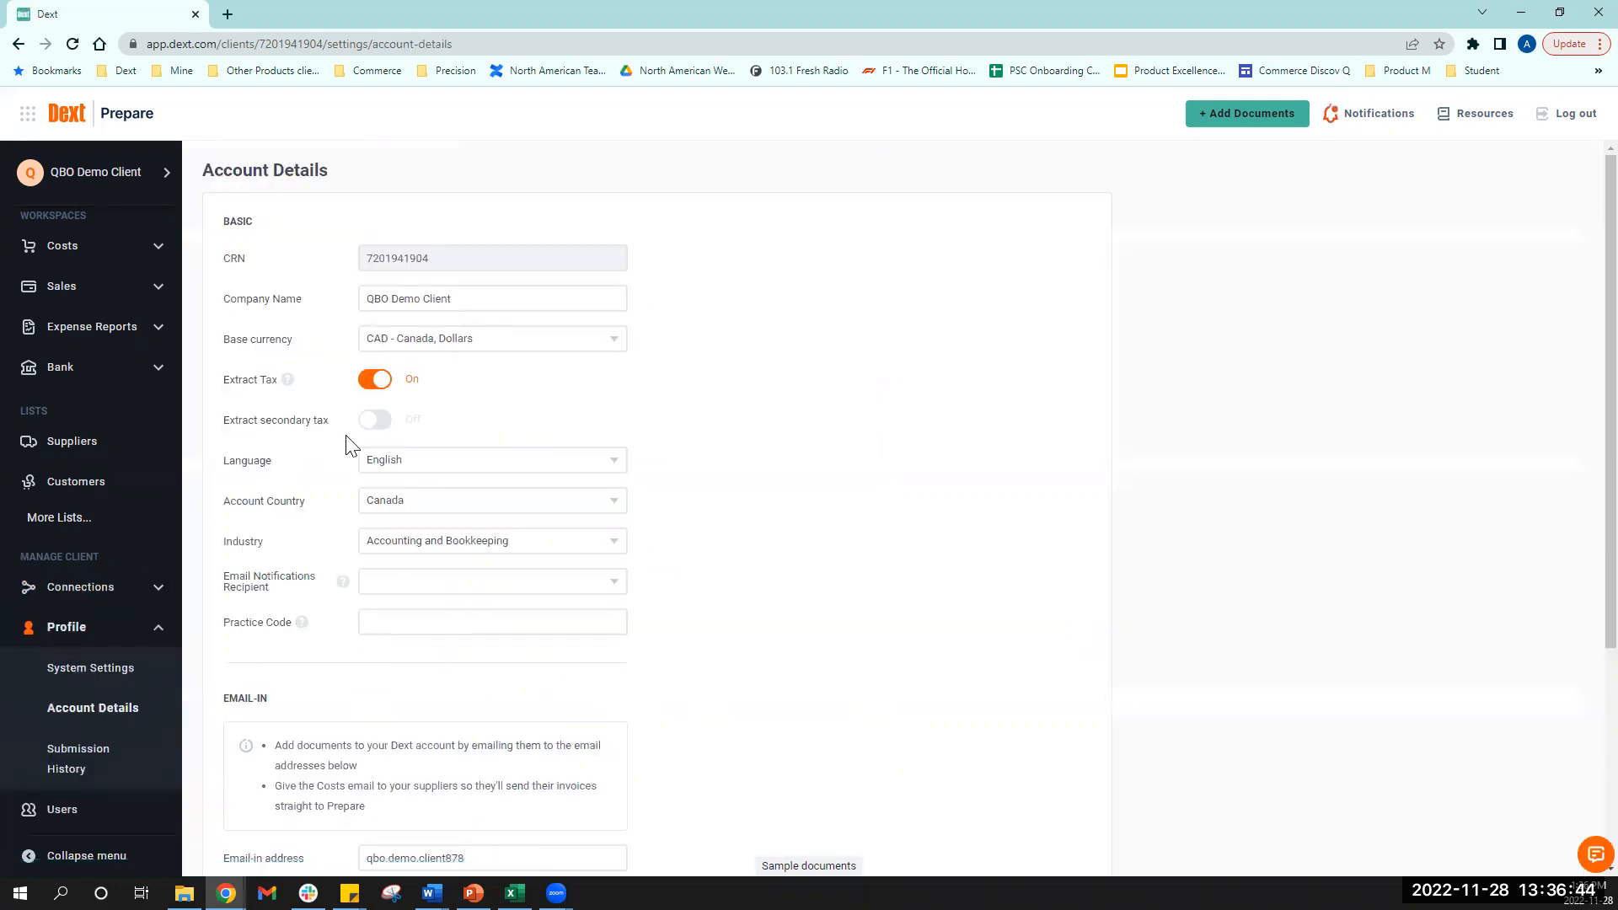
left_click(371, 423)
left_click(157, 630)
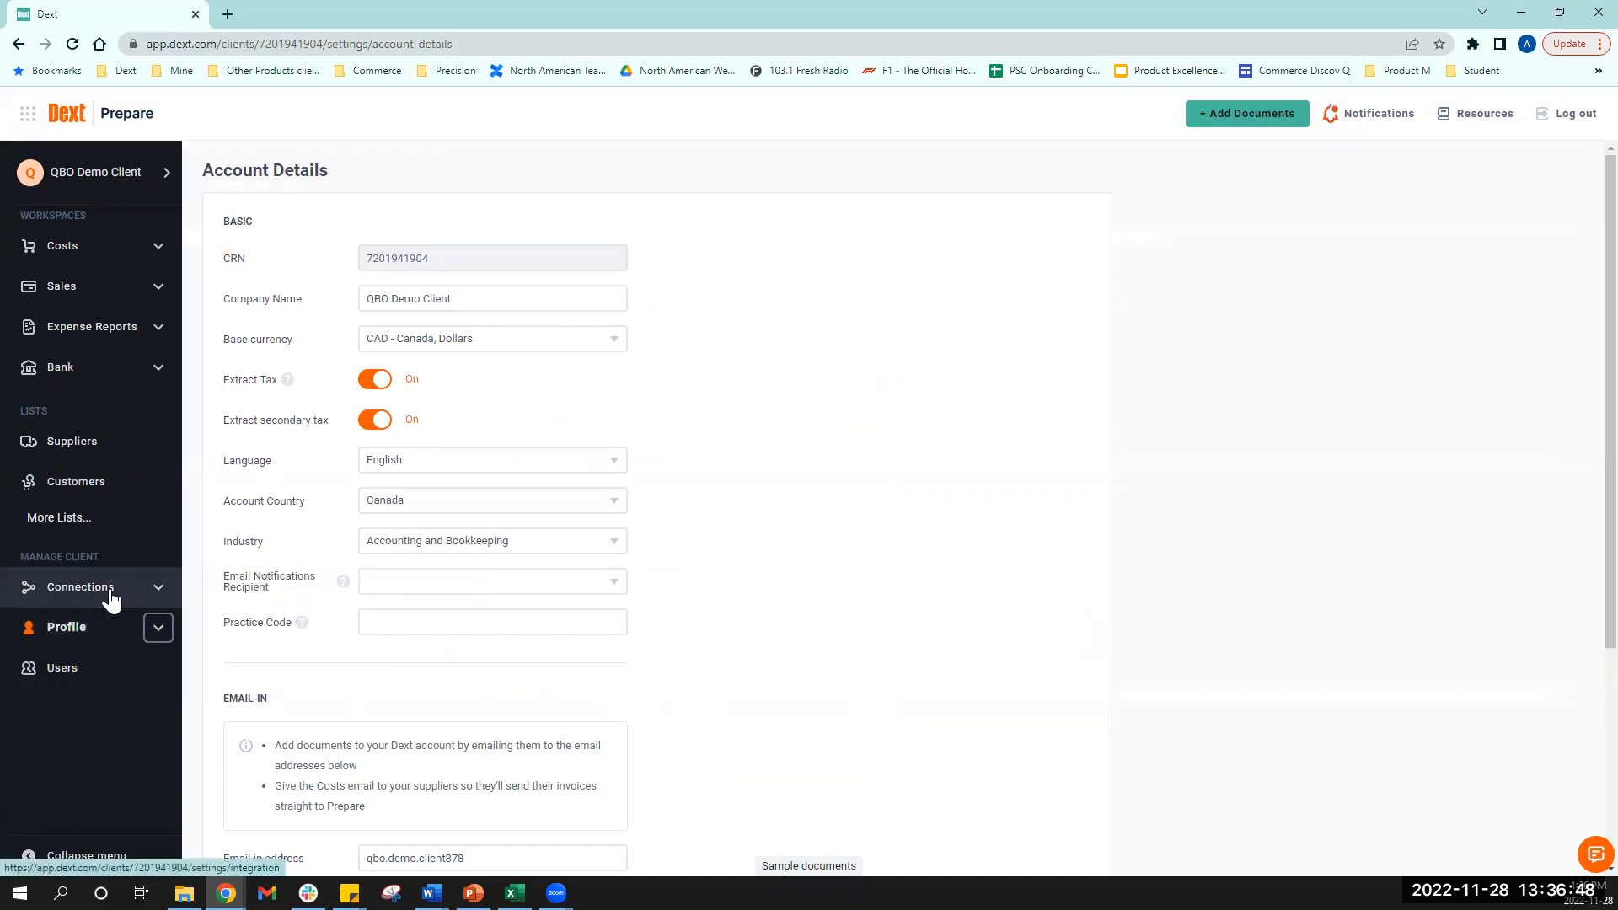
left_click(110, 595)
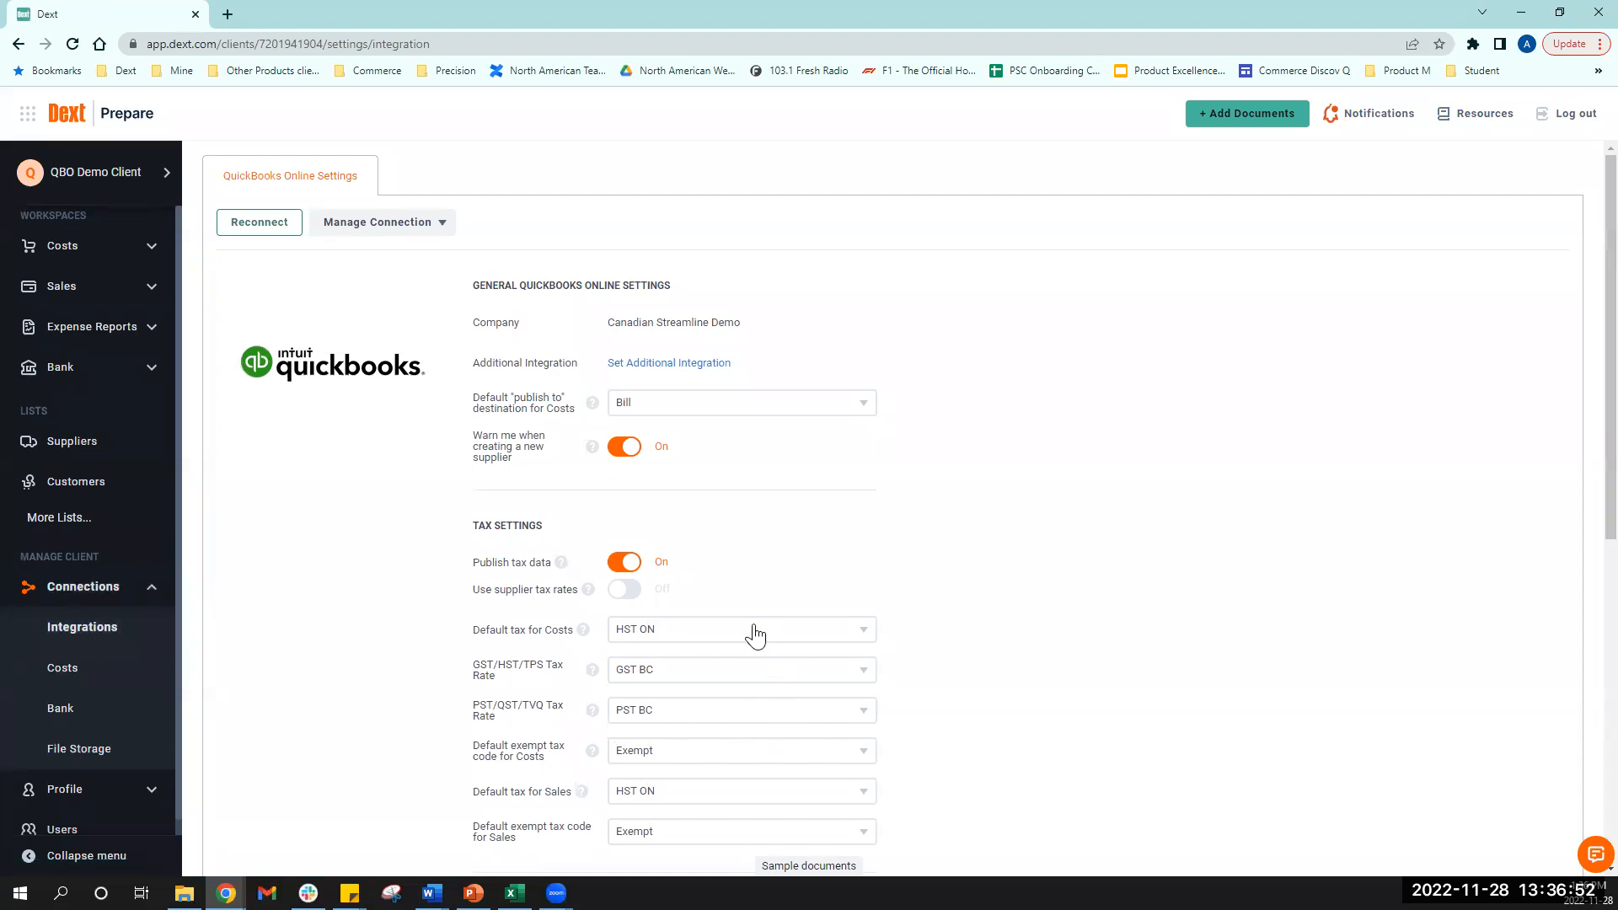
- Make GST/PST BC the default Costs tax, keeping GST BC as the GST/HST/TPS rate
left_click(804, 643)
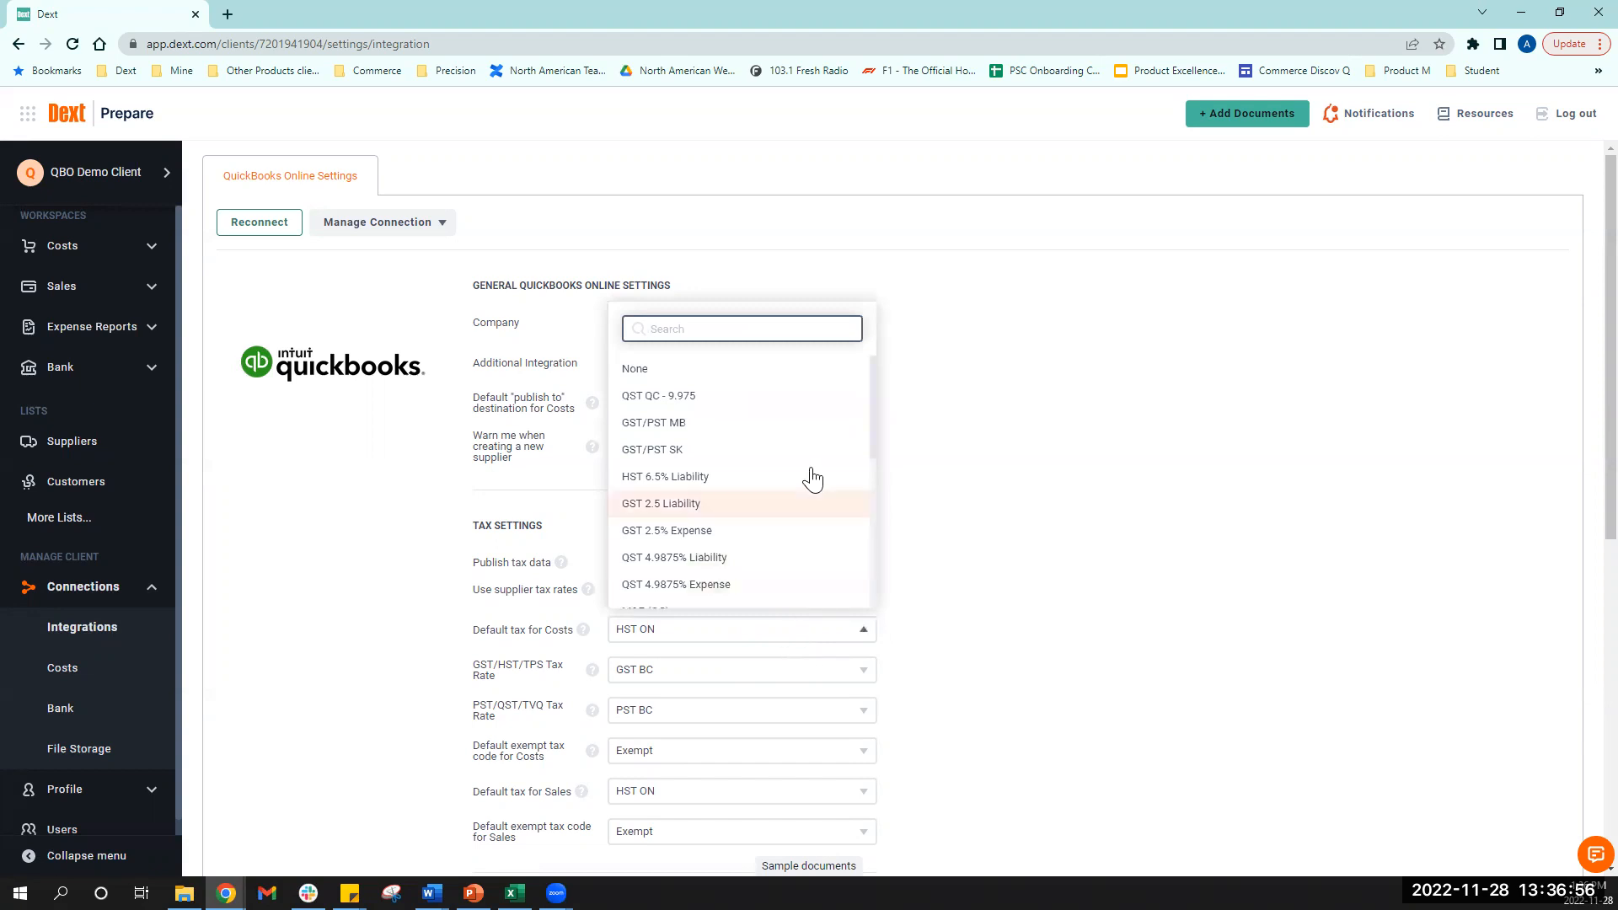
scroll(811, 491, "down", 2)
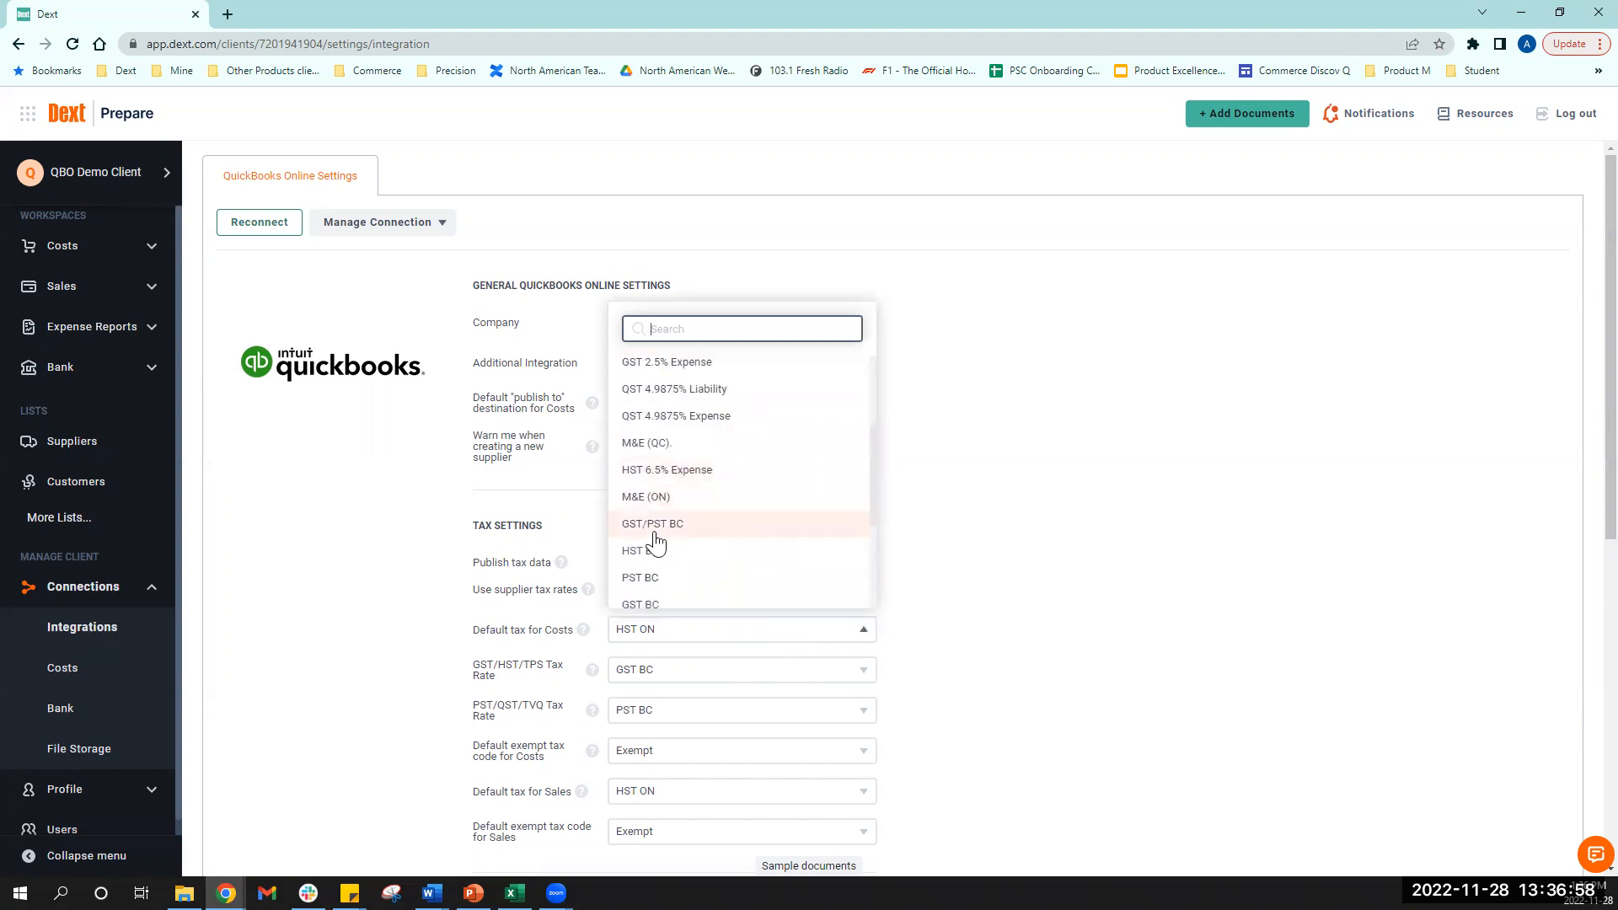
left_click(726, 526)
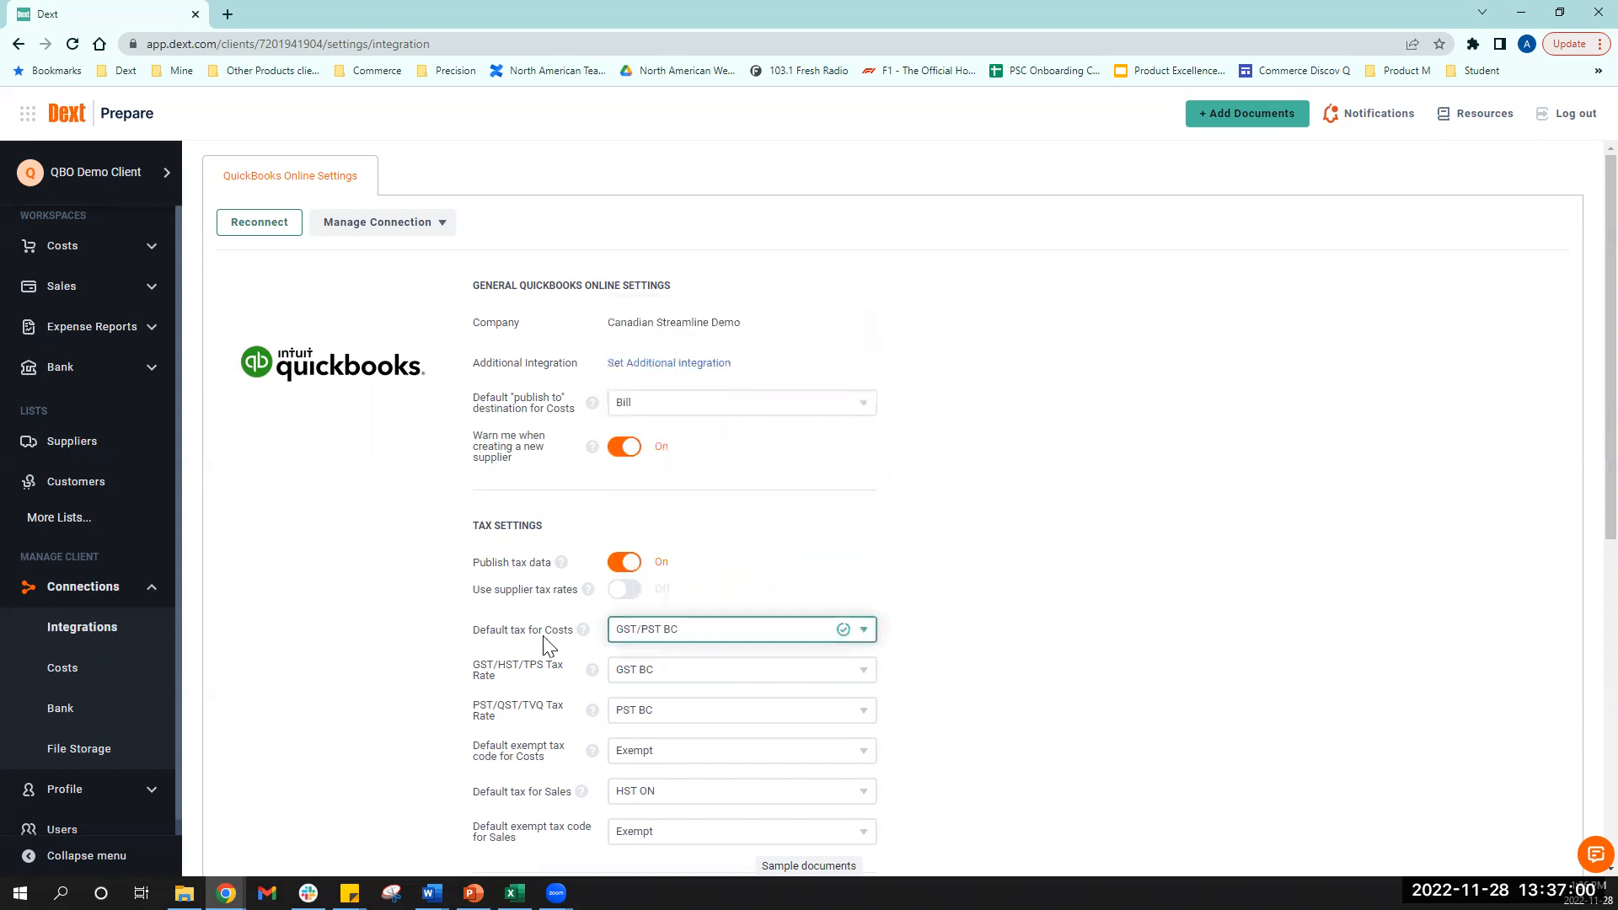
left_click(725, 678)
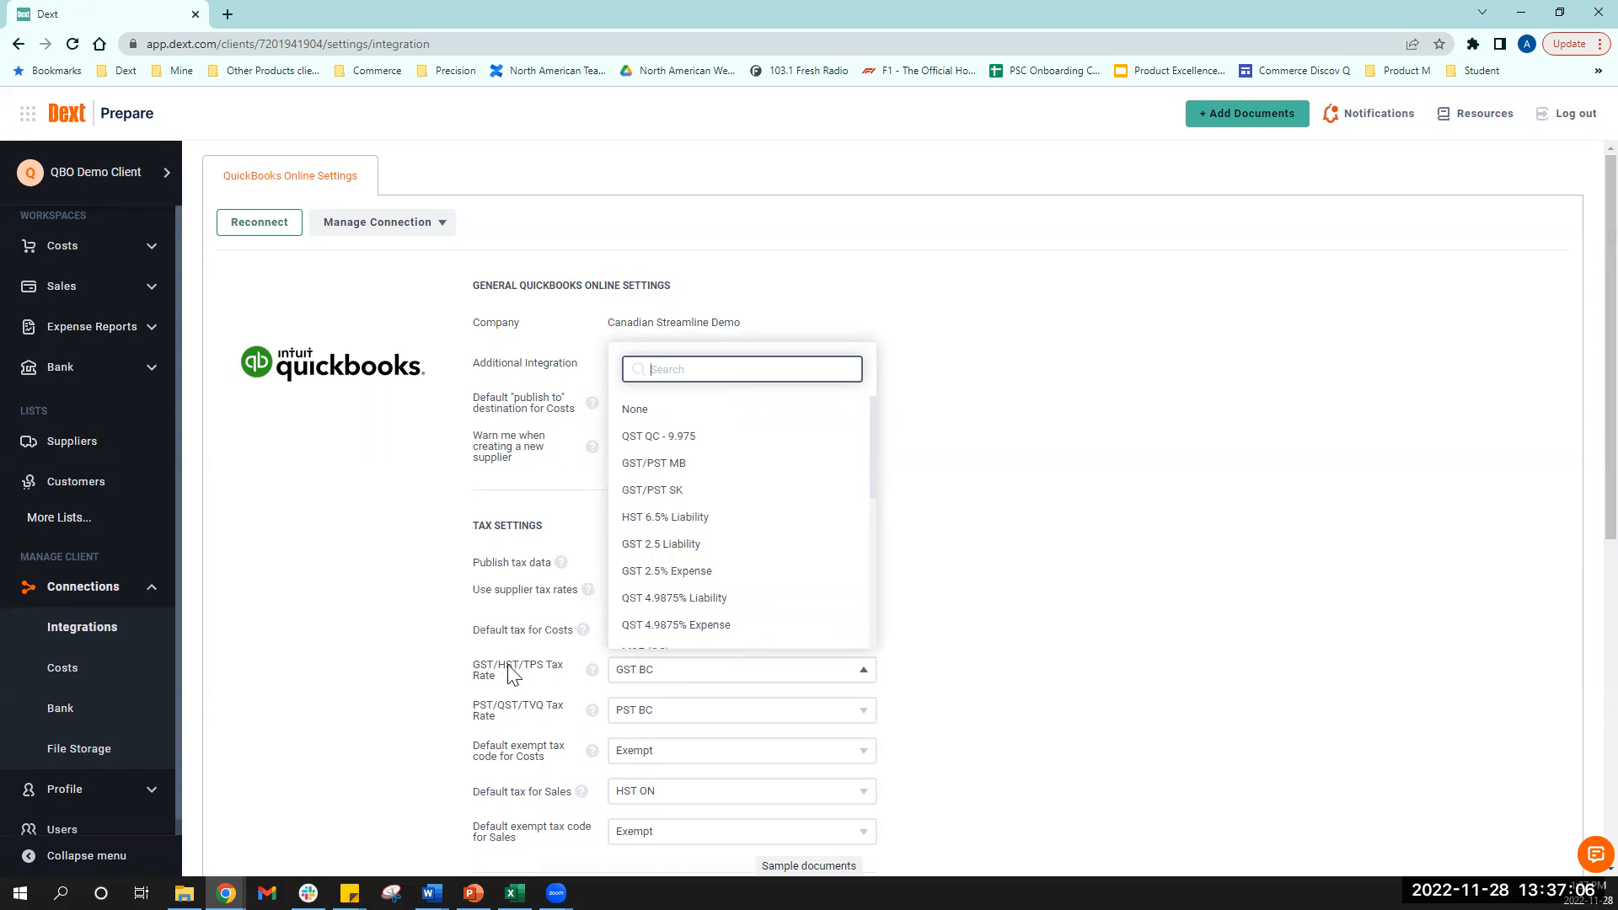
left_click(494, 725)
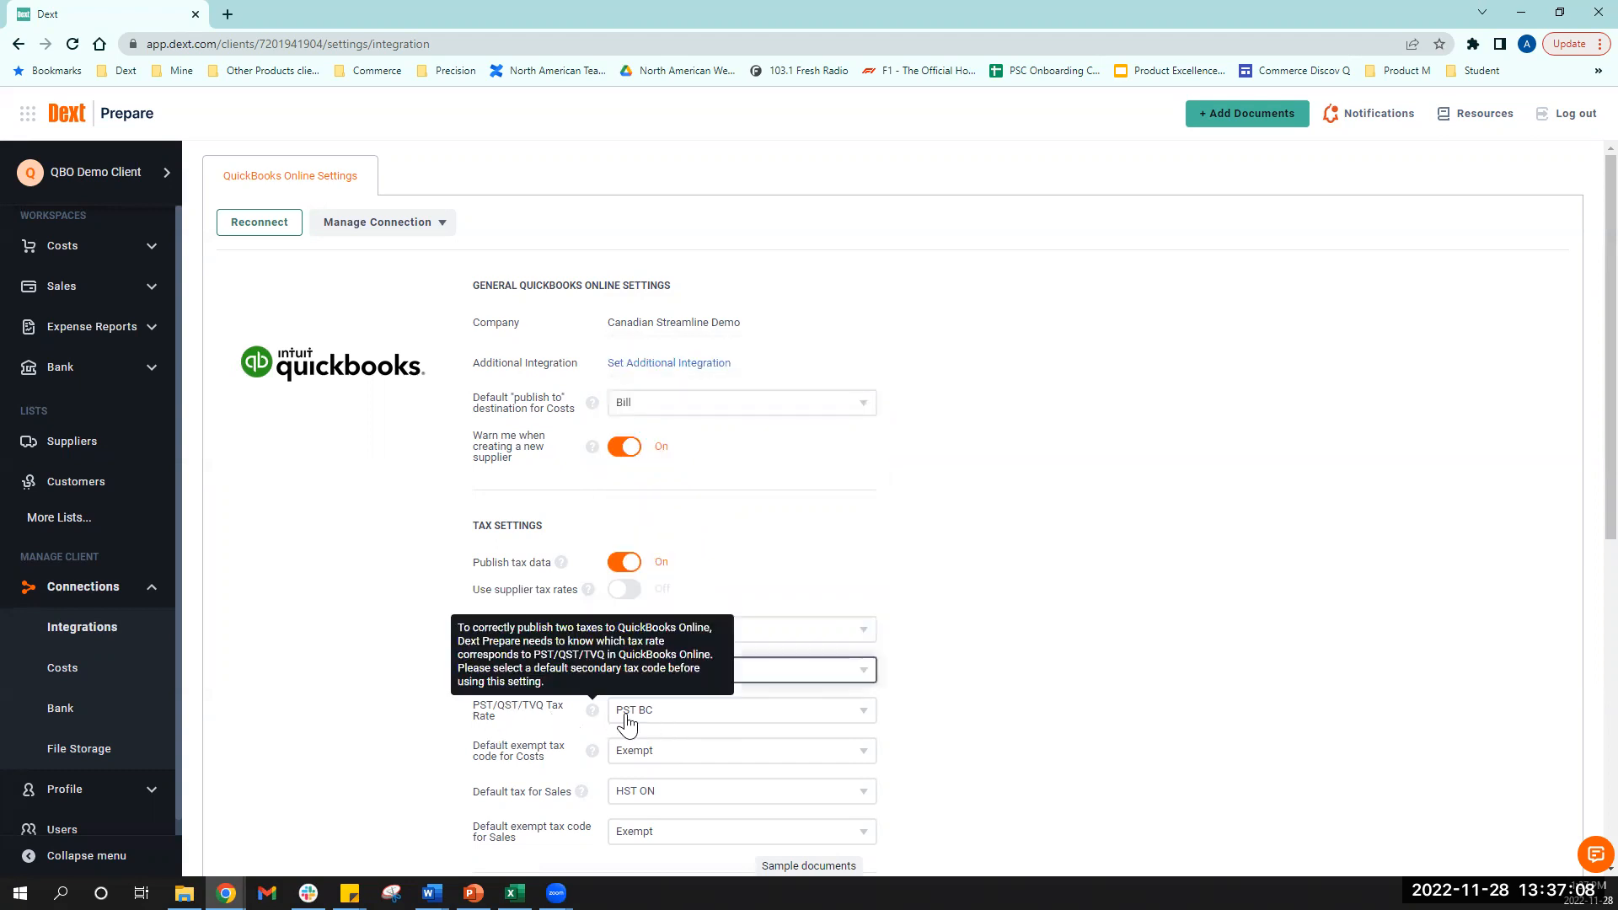
scroll(1104, 666, "down", 2)
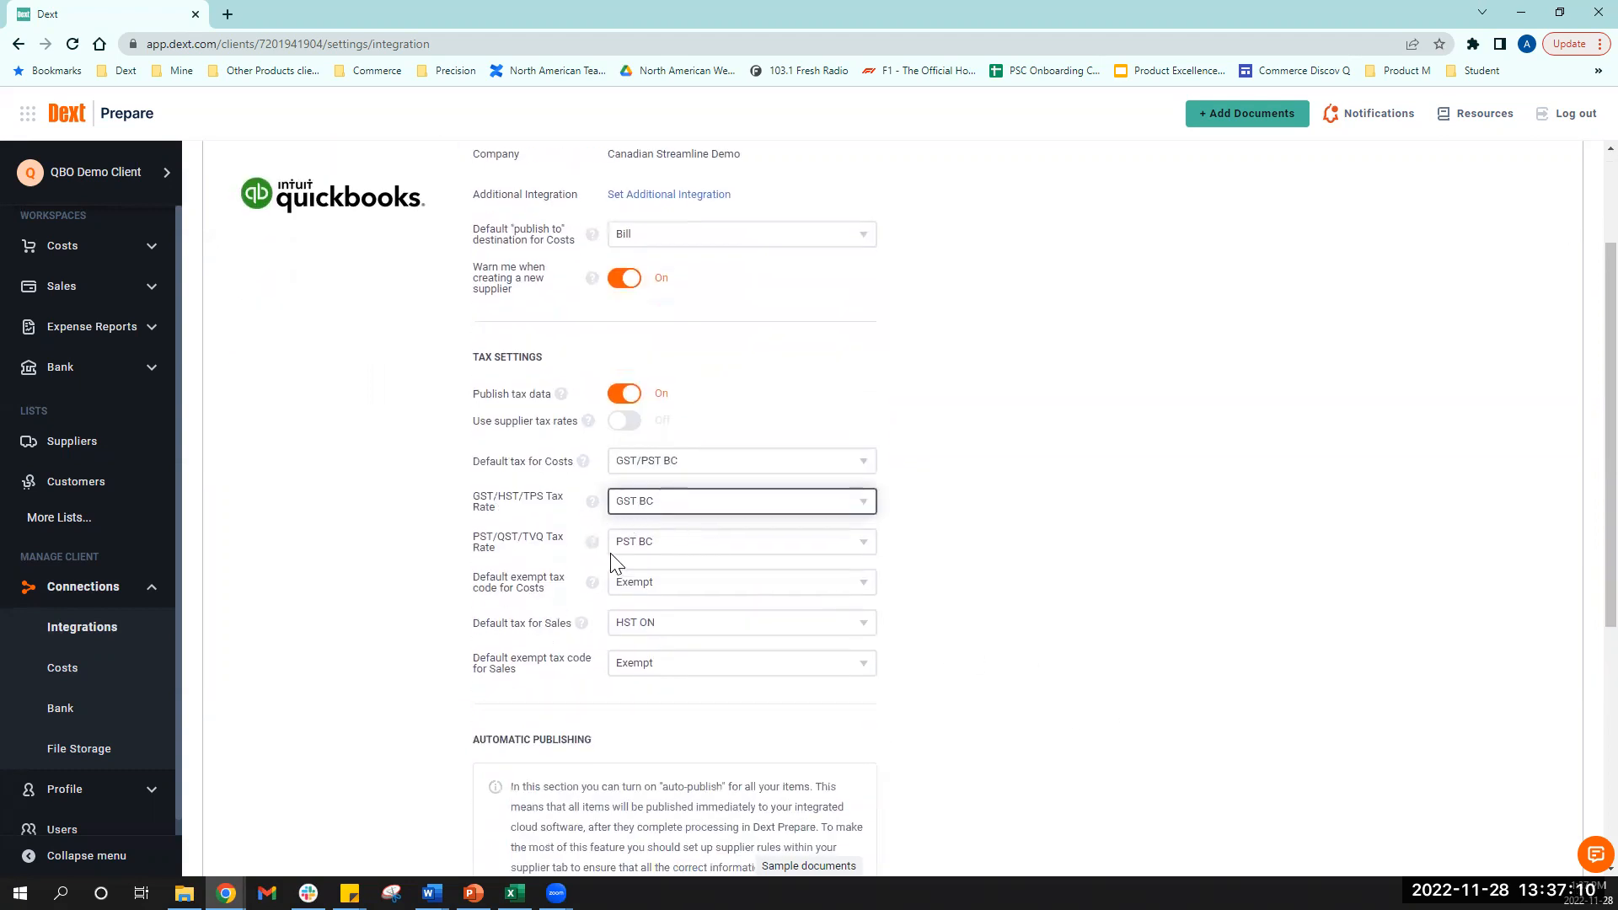
- Make GST/PST BC the default Sales tax and view the client's Users page
left_click(627, 634)
left_click(708, 472)
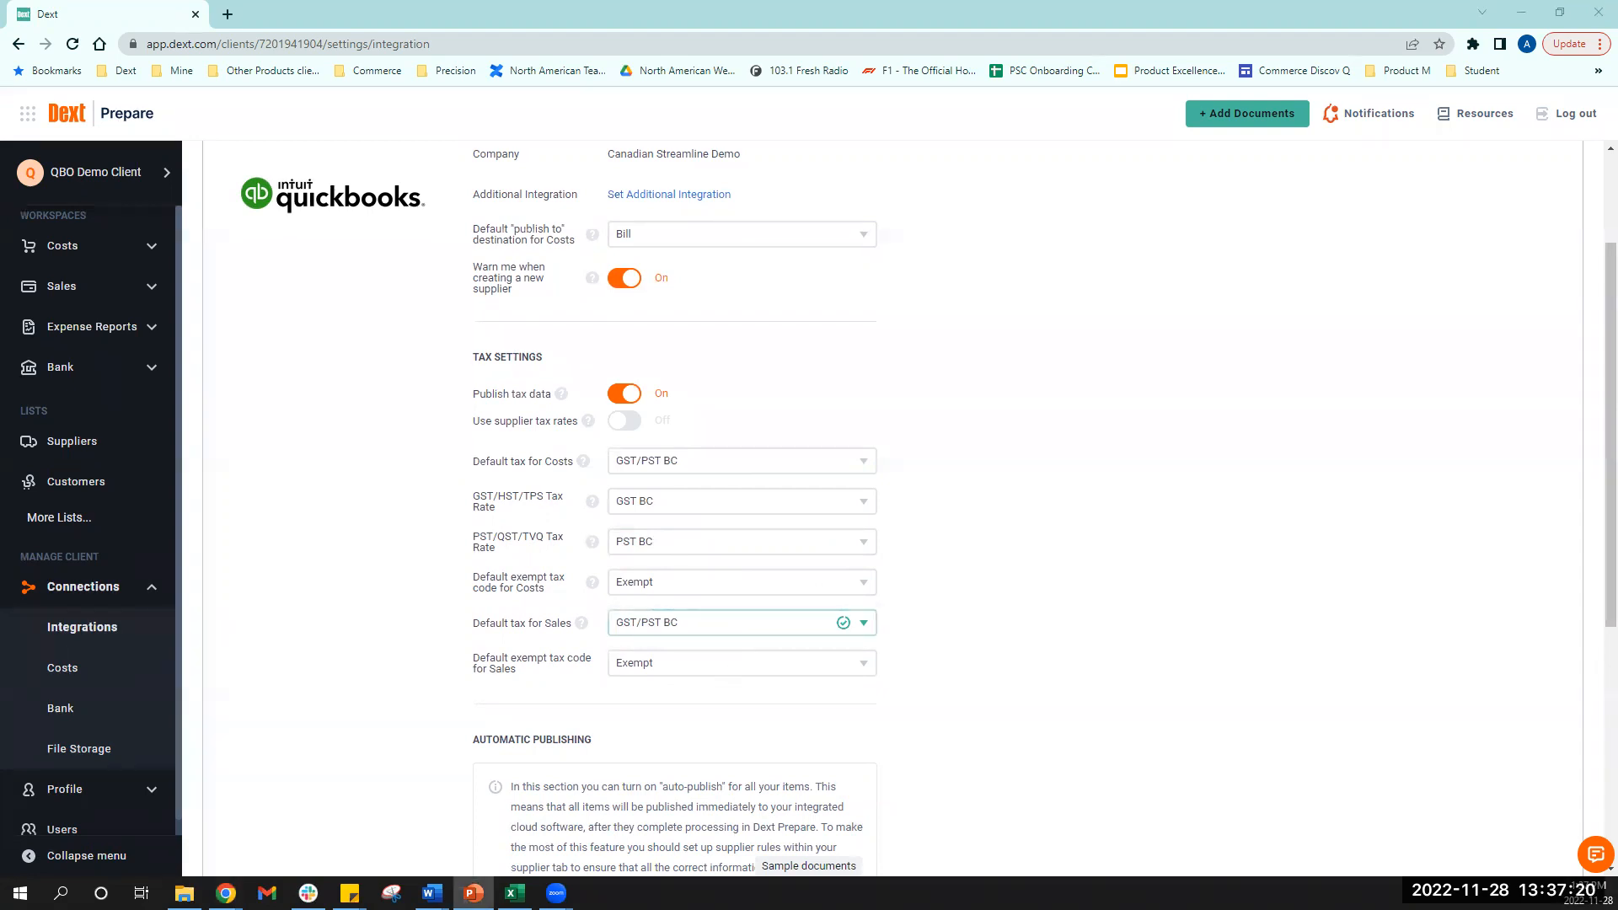
left_click(153, 589)
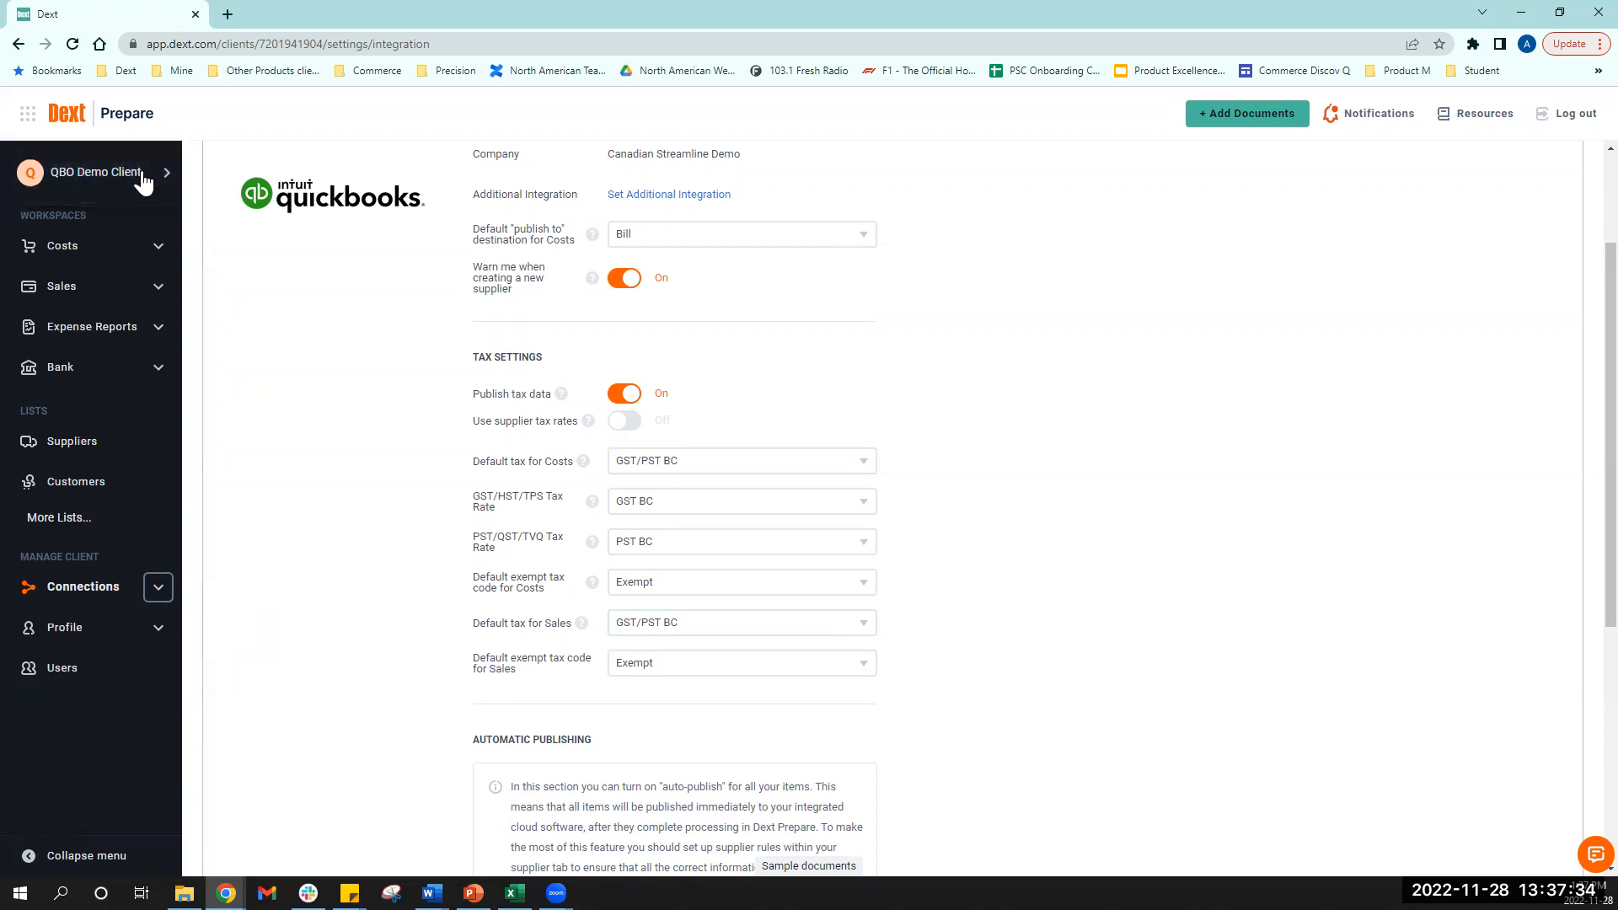
left_click(50, 689)
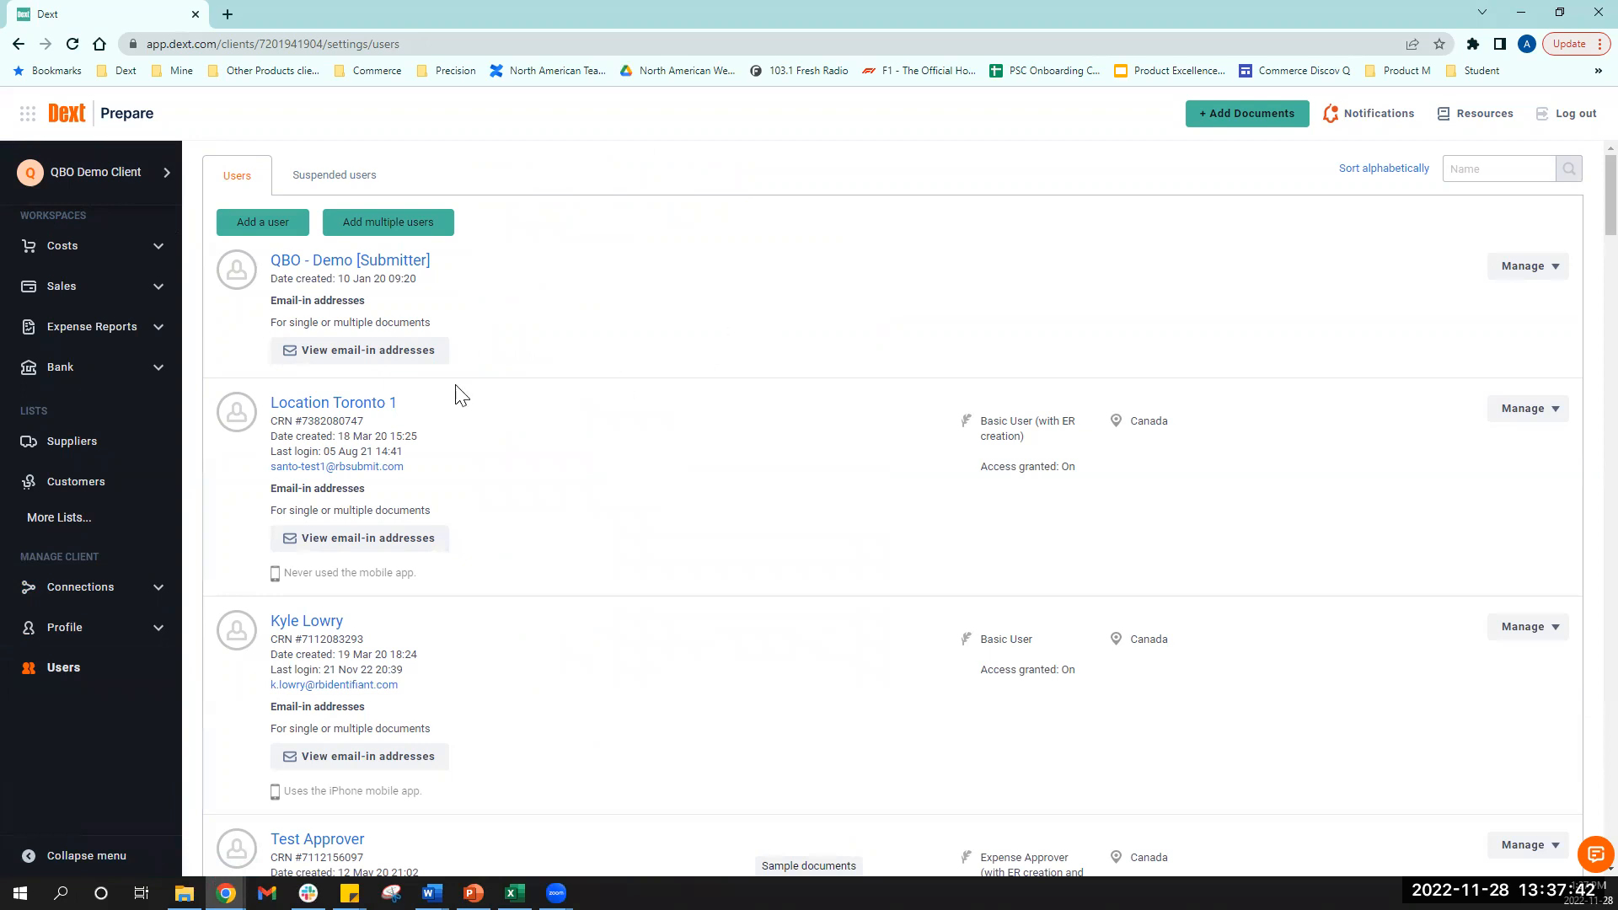
- Add a new user, entering their first name, last name and email-in address, then continue
left_click(303, 226)
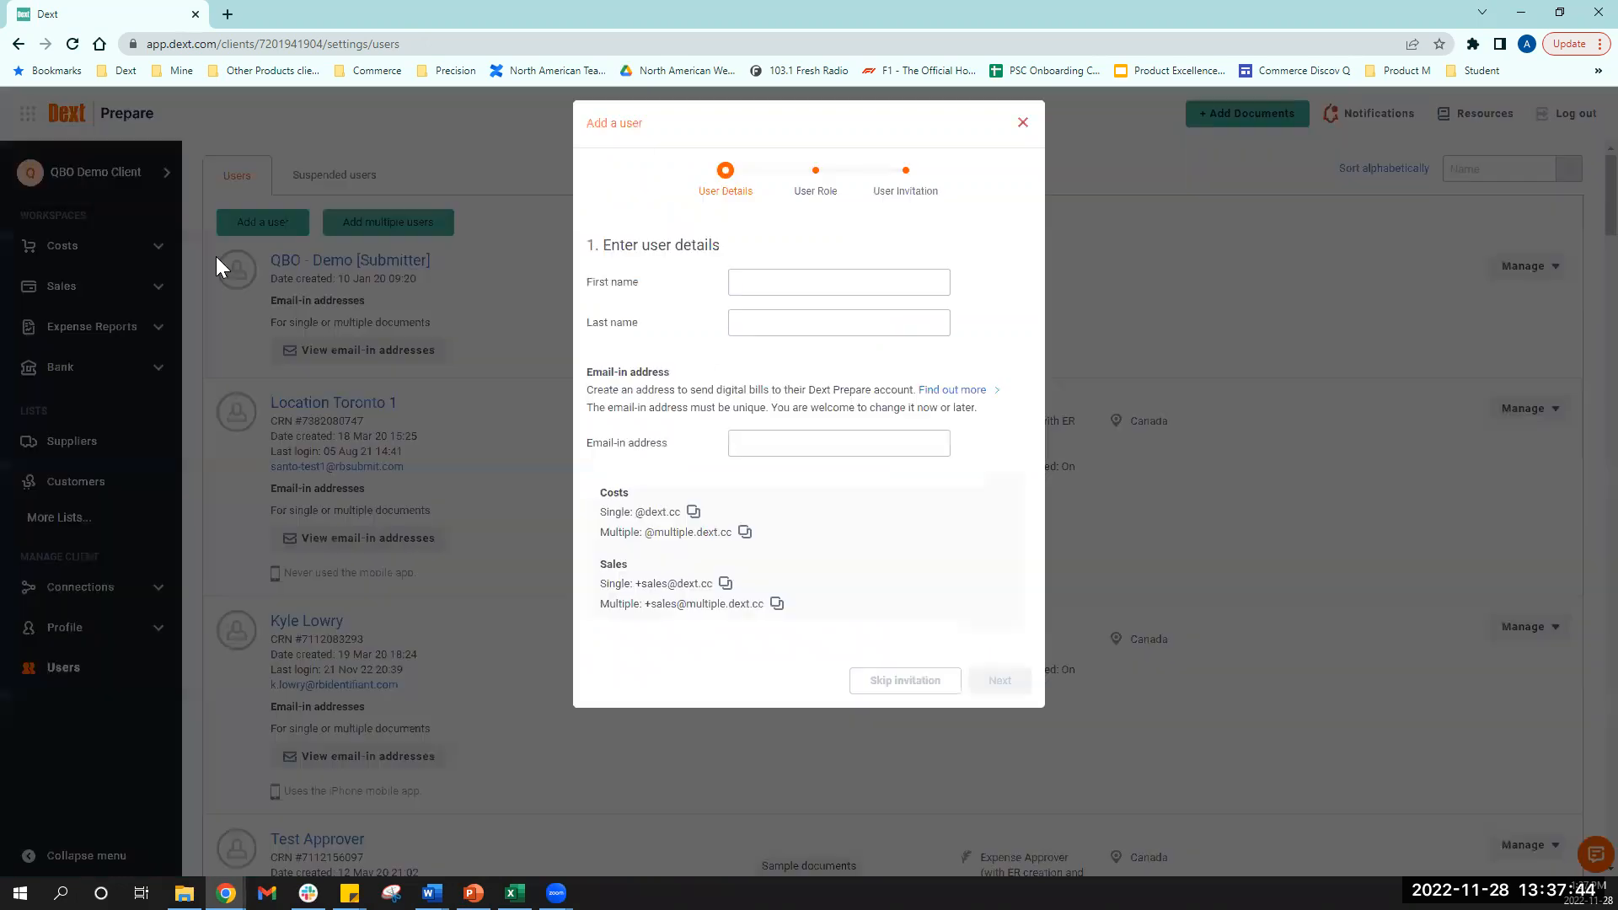
left_click(852, 279)
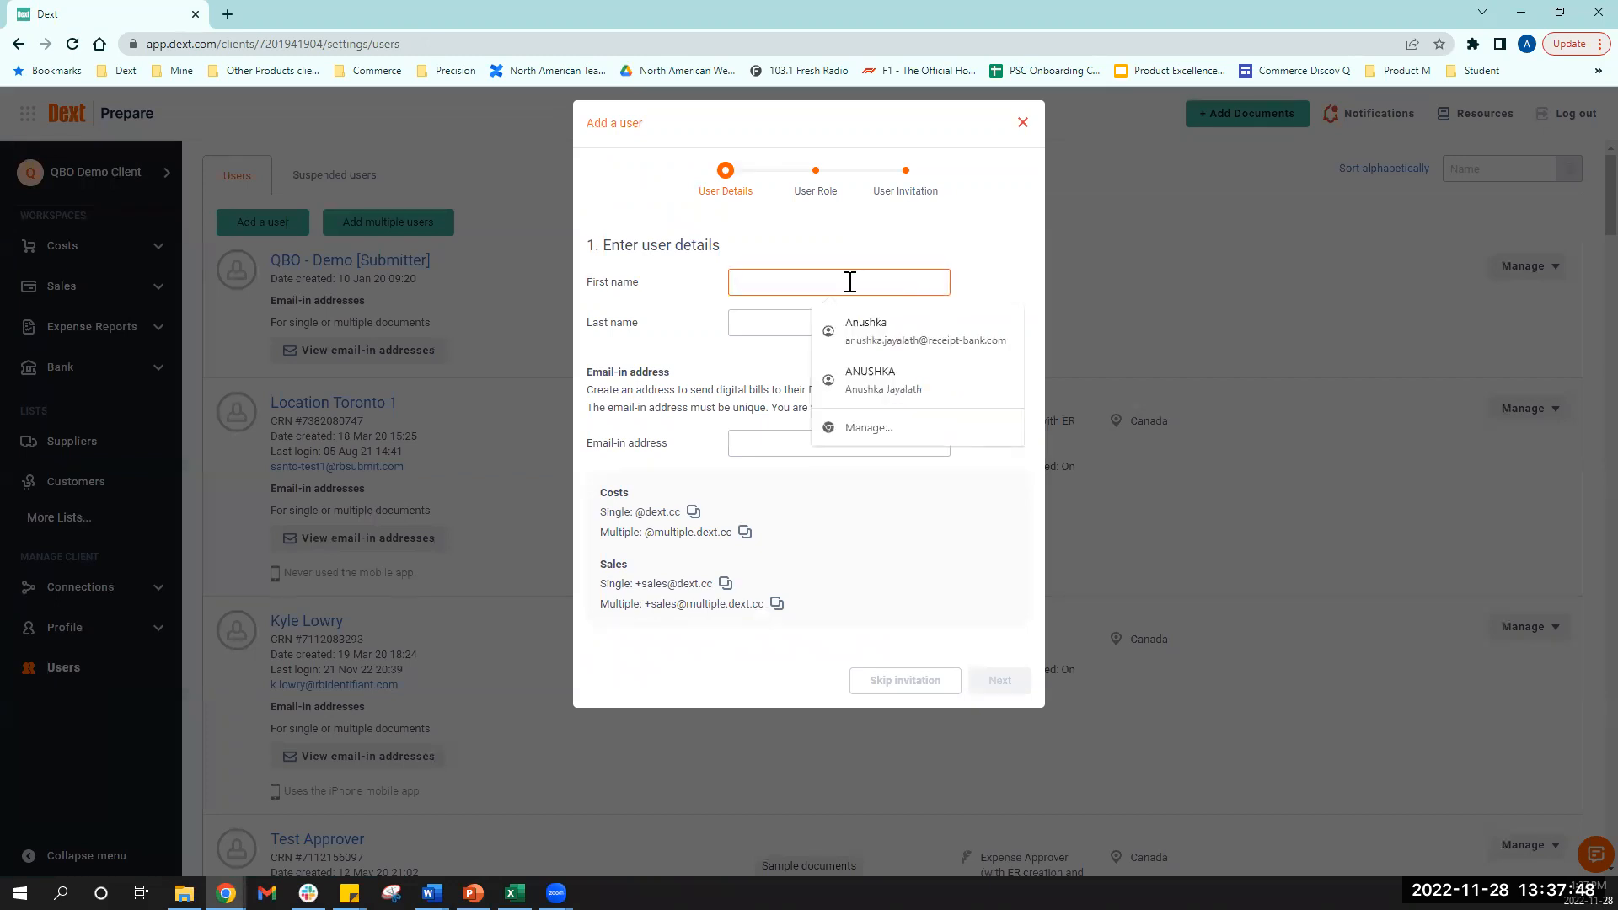
key("Tab")
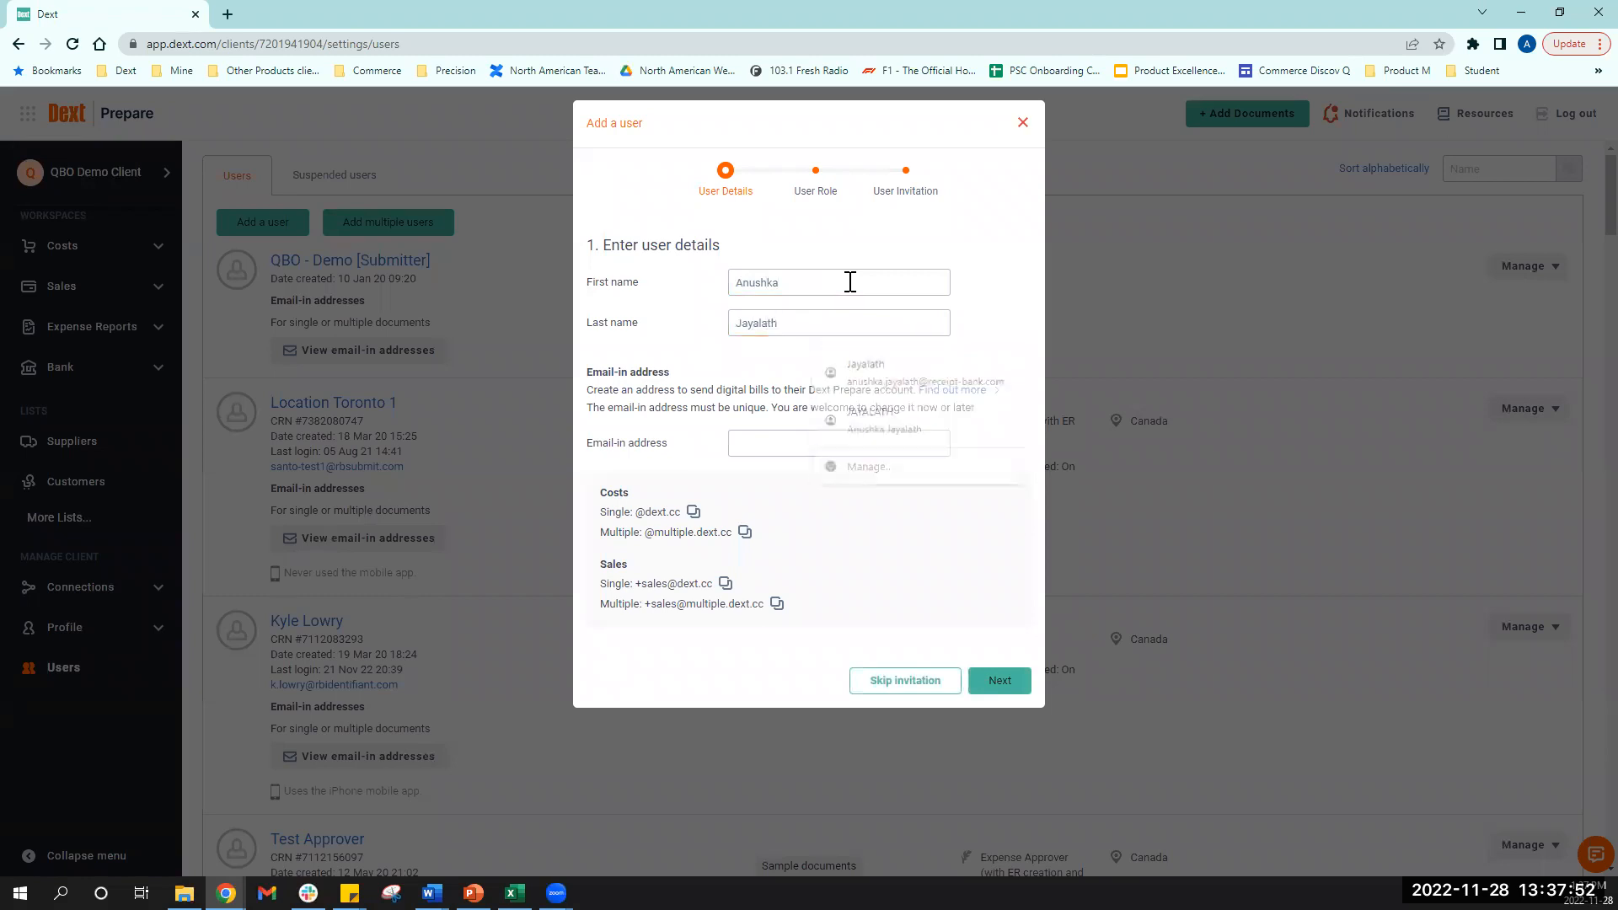
key("Tab")
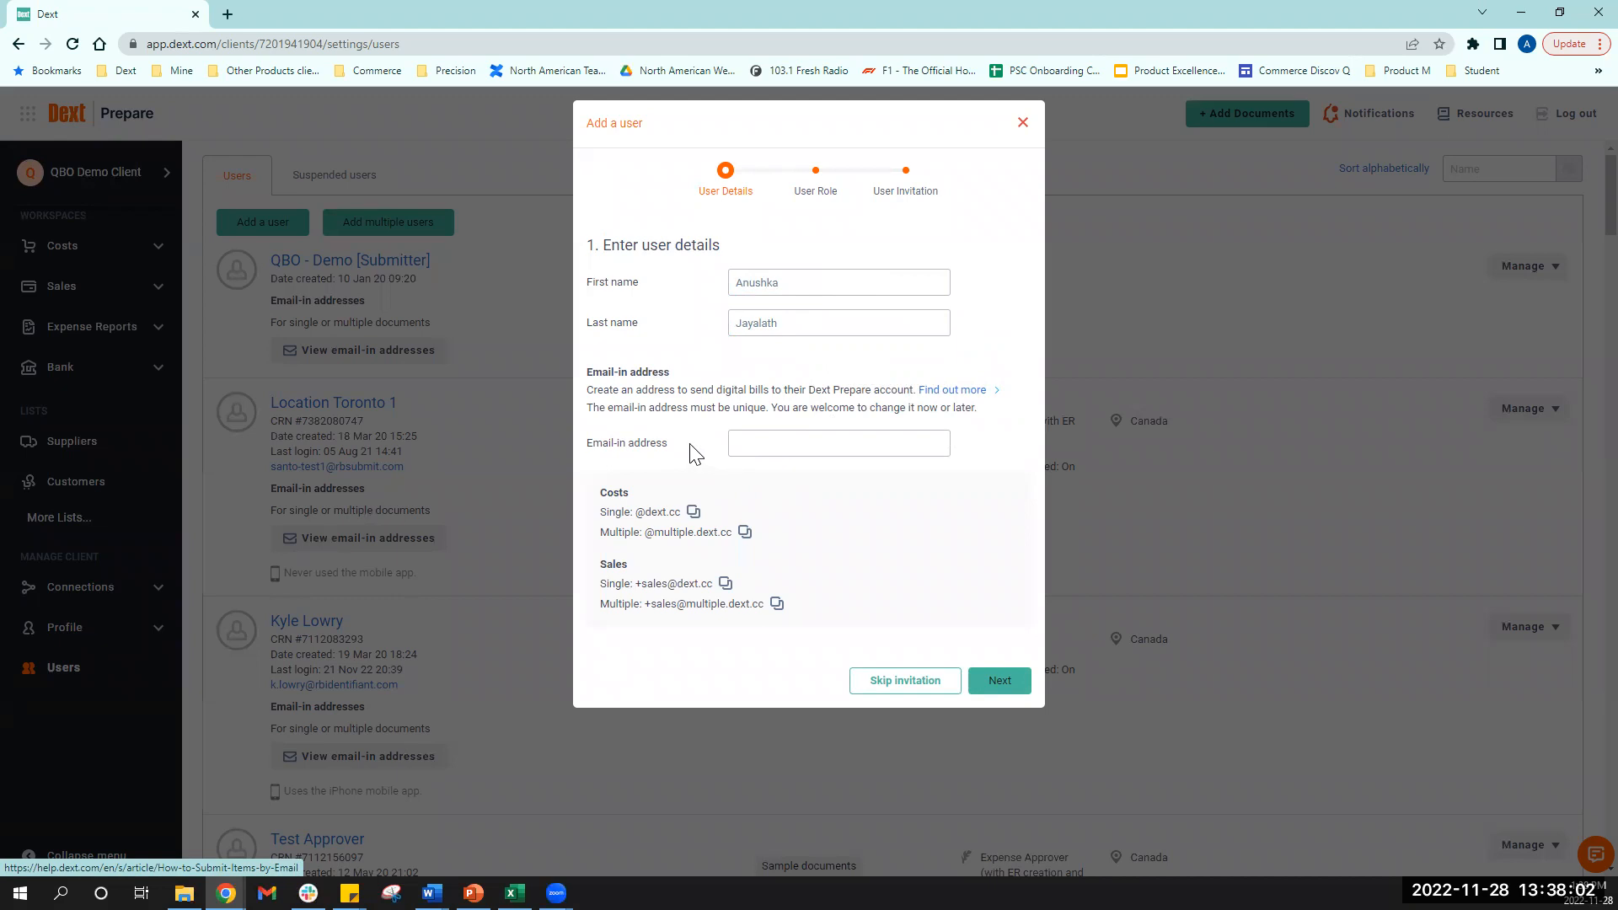
left_click(769, 443)
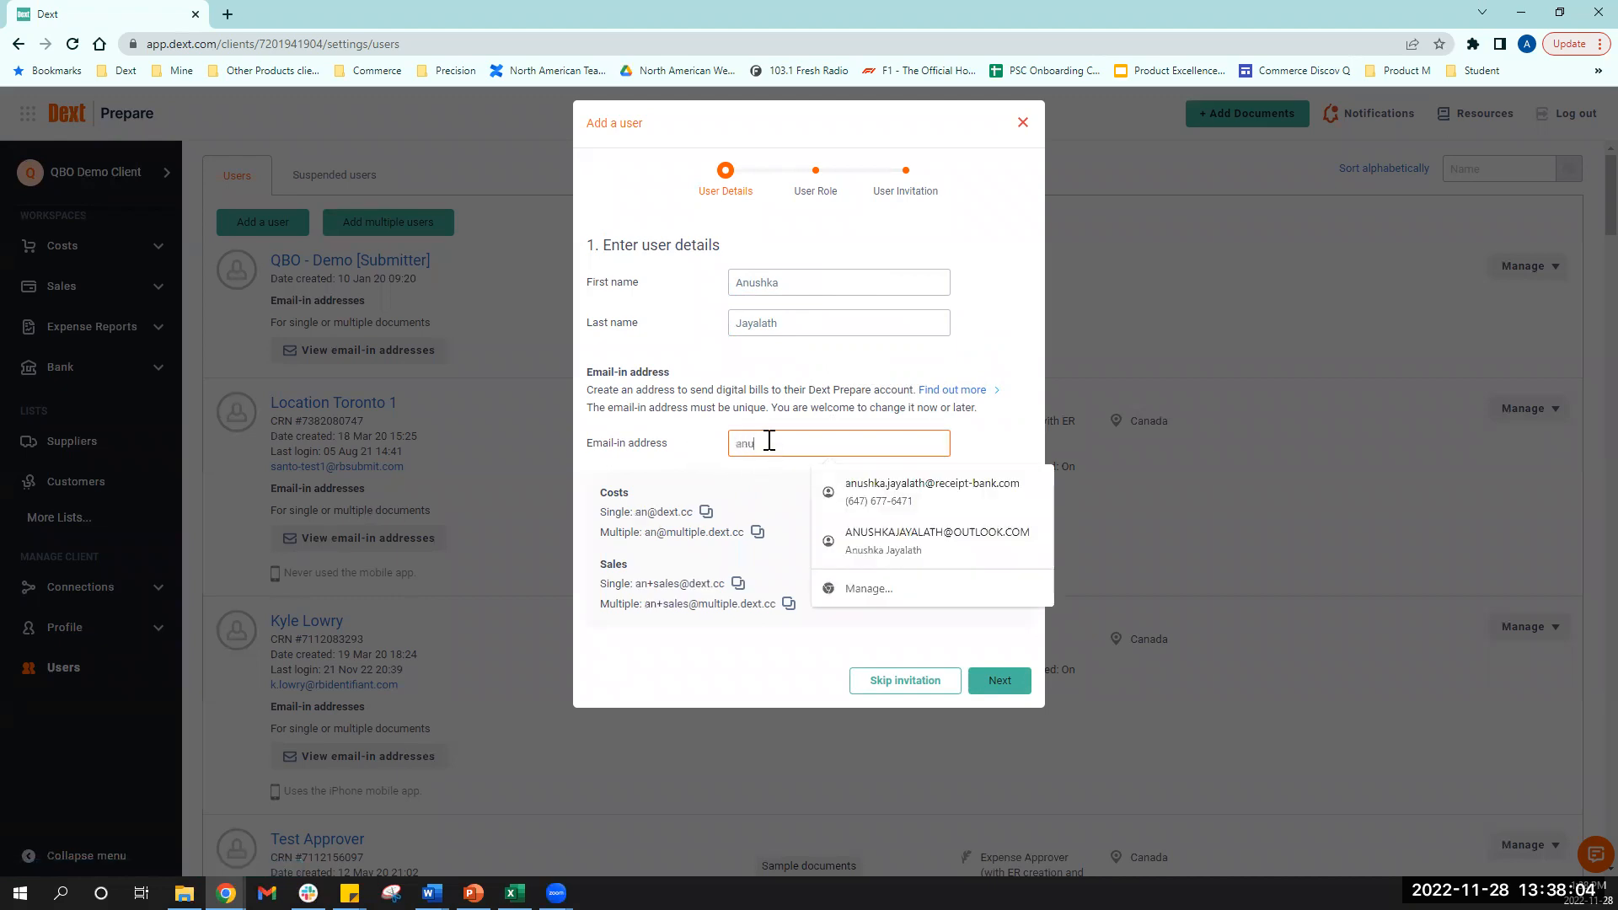
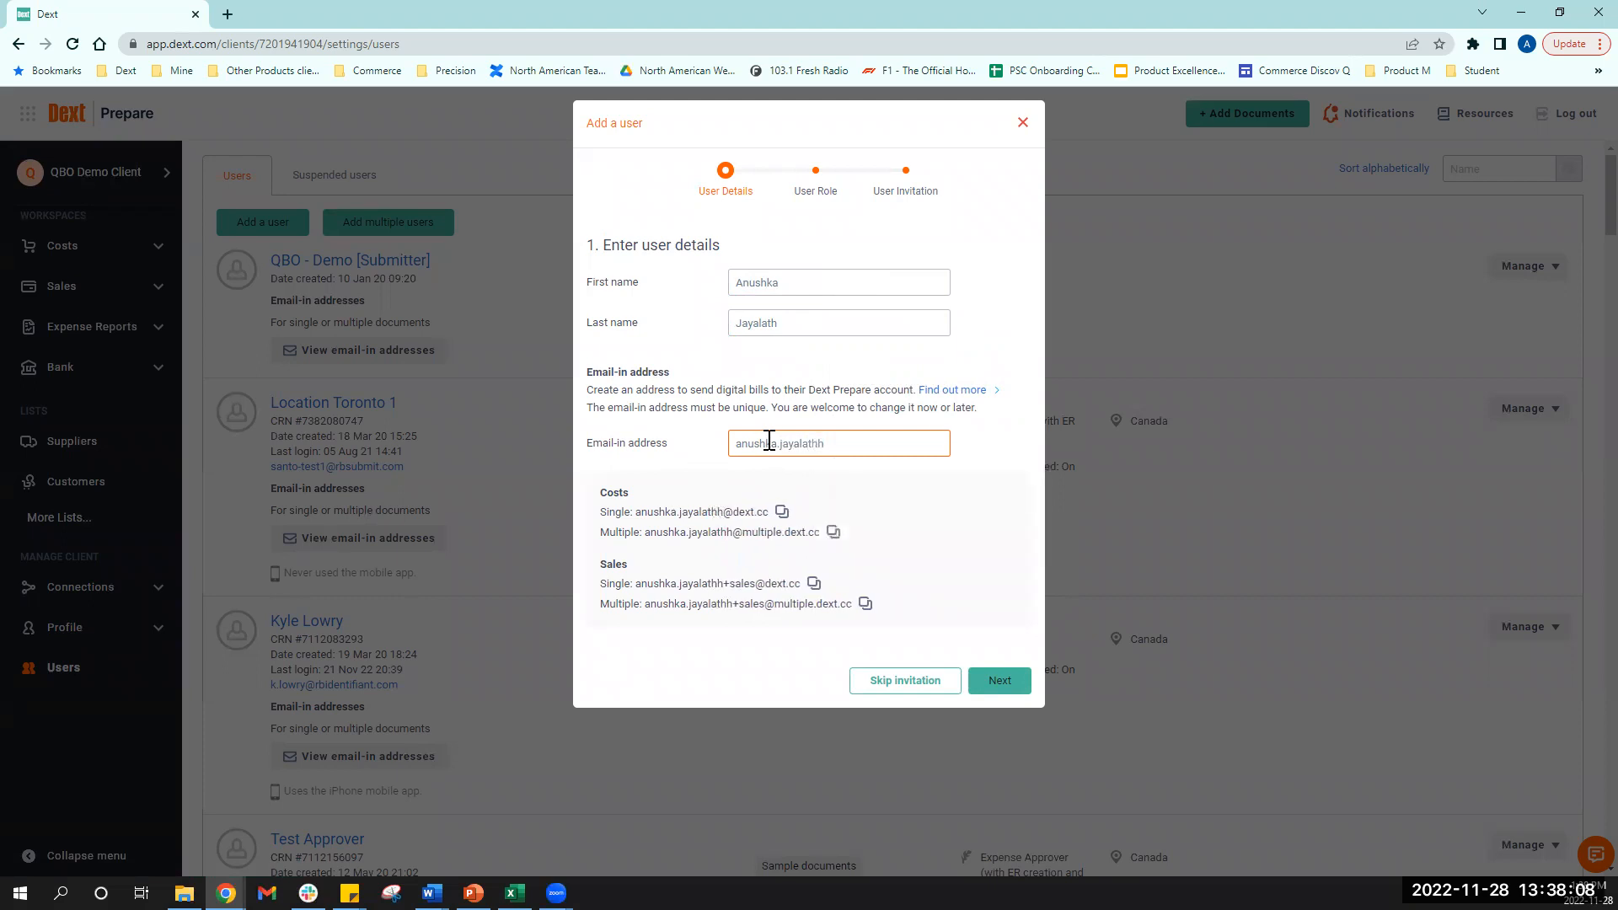
left_click(949, 506)
left_click(1000, 681)
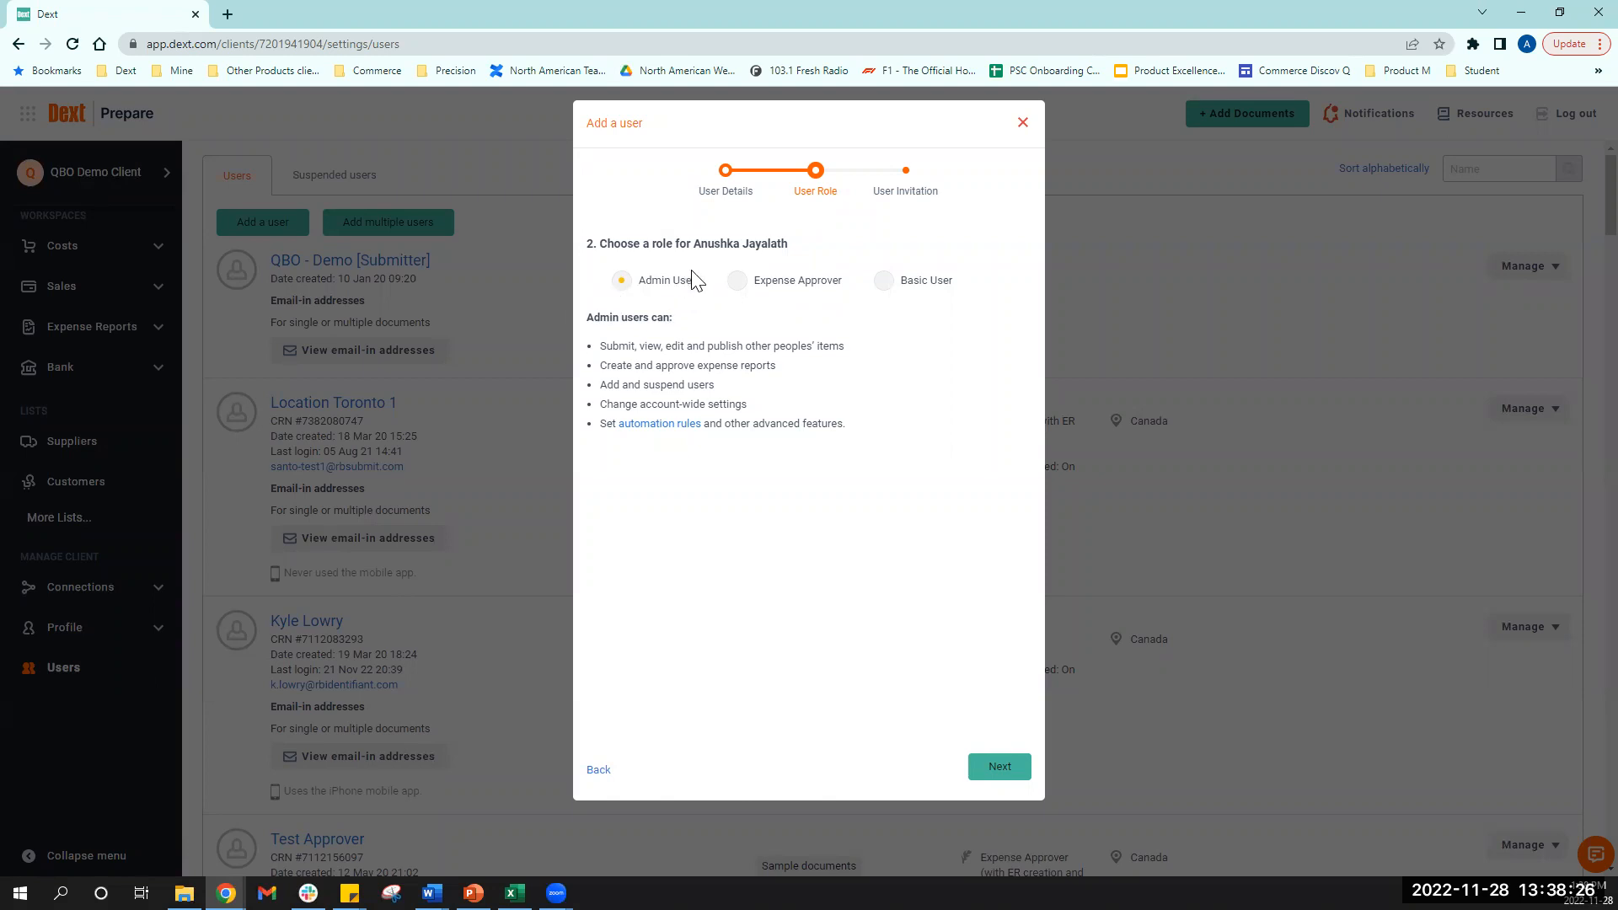
- Compare the Basic User and Expense Approver roles, then choose Basic User and continue
left_click(912, 286)
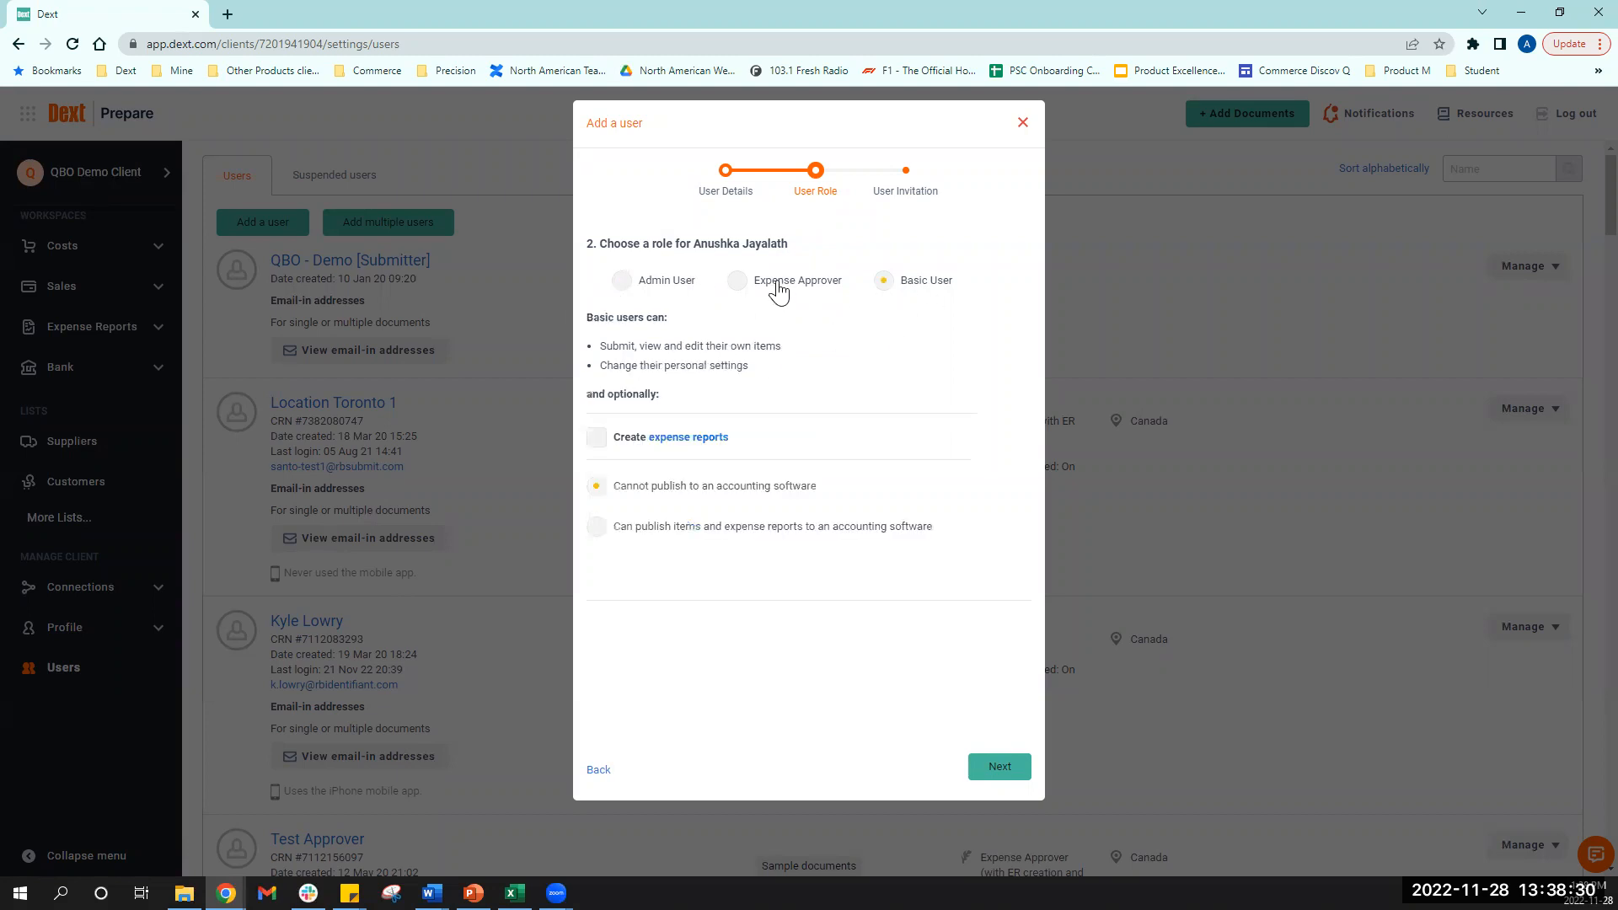
left_click(778, 291)
left_click(926, 286)
left_click(798, 281)
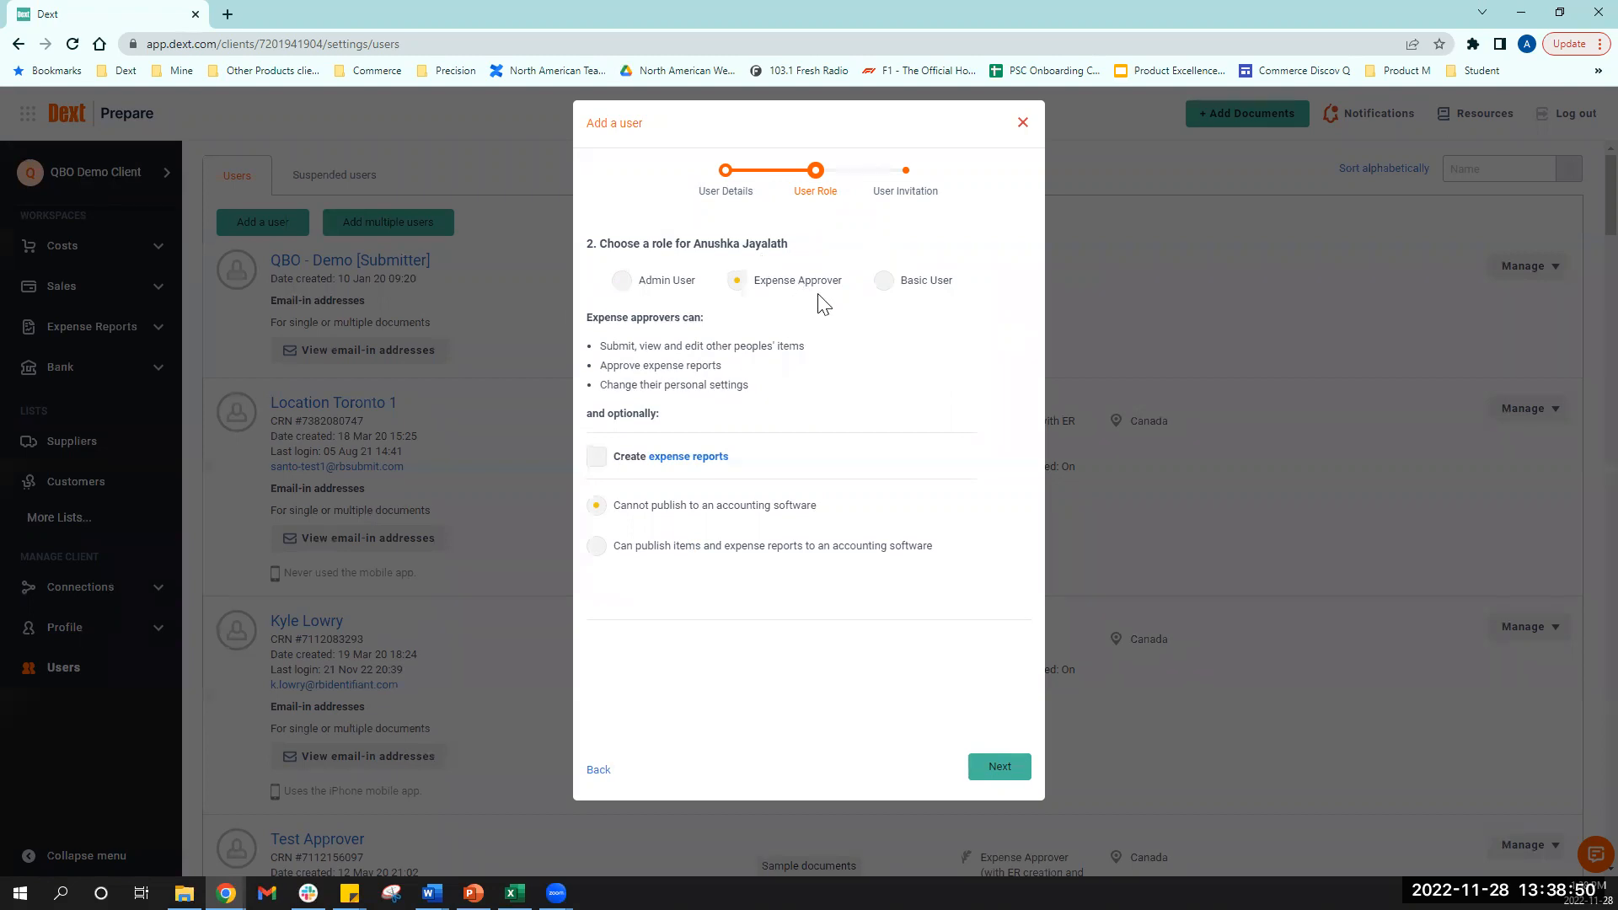
left_click(899, 287)
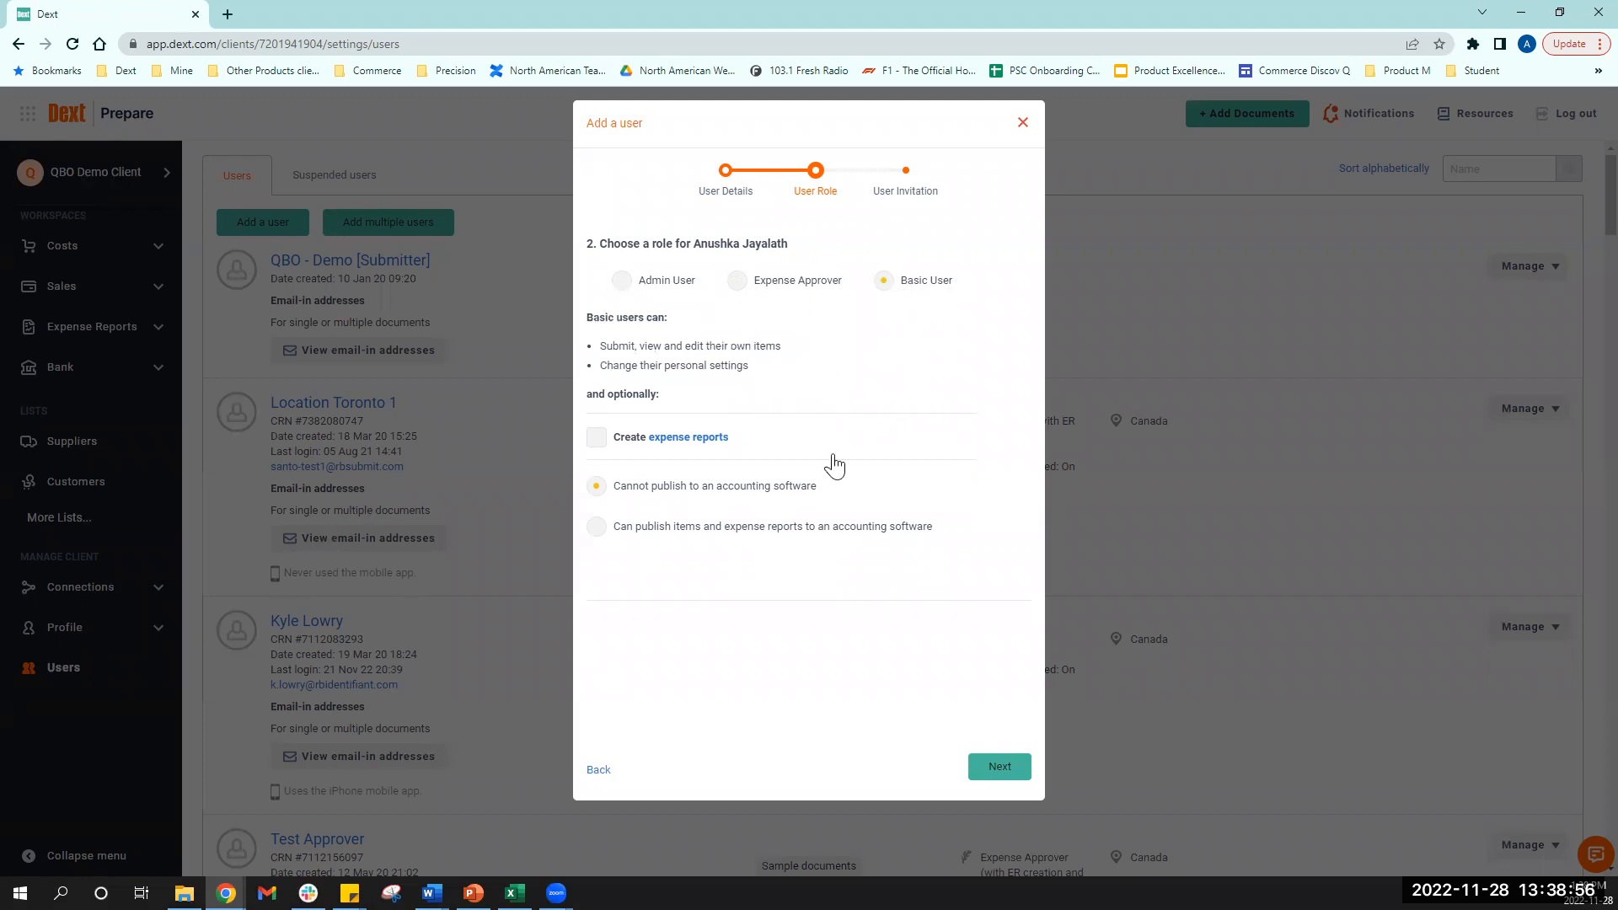
left_click(998, 766)
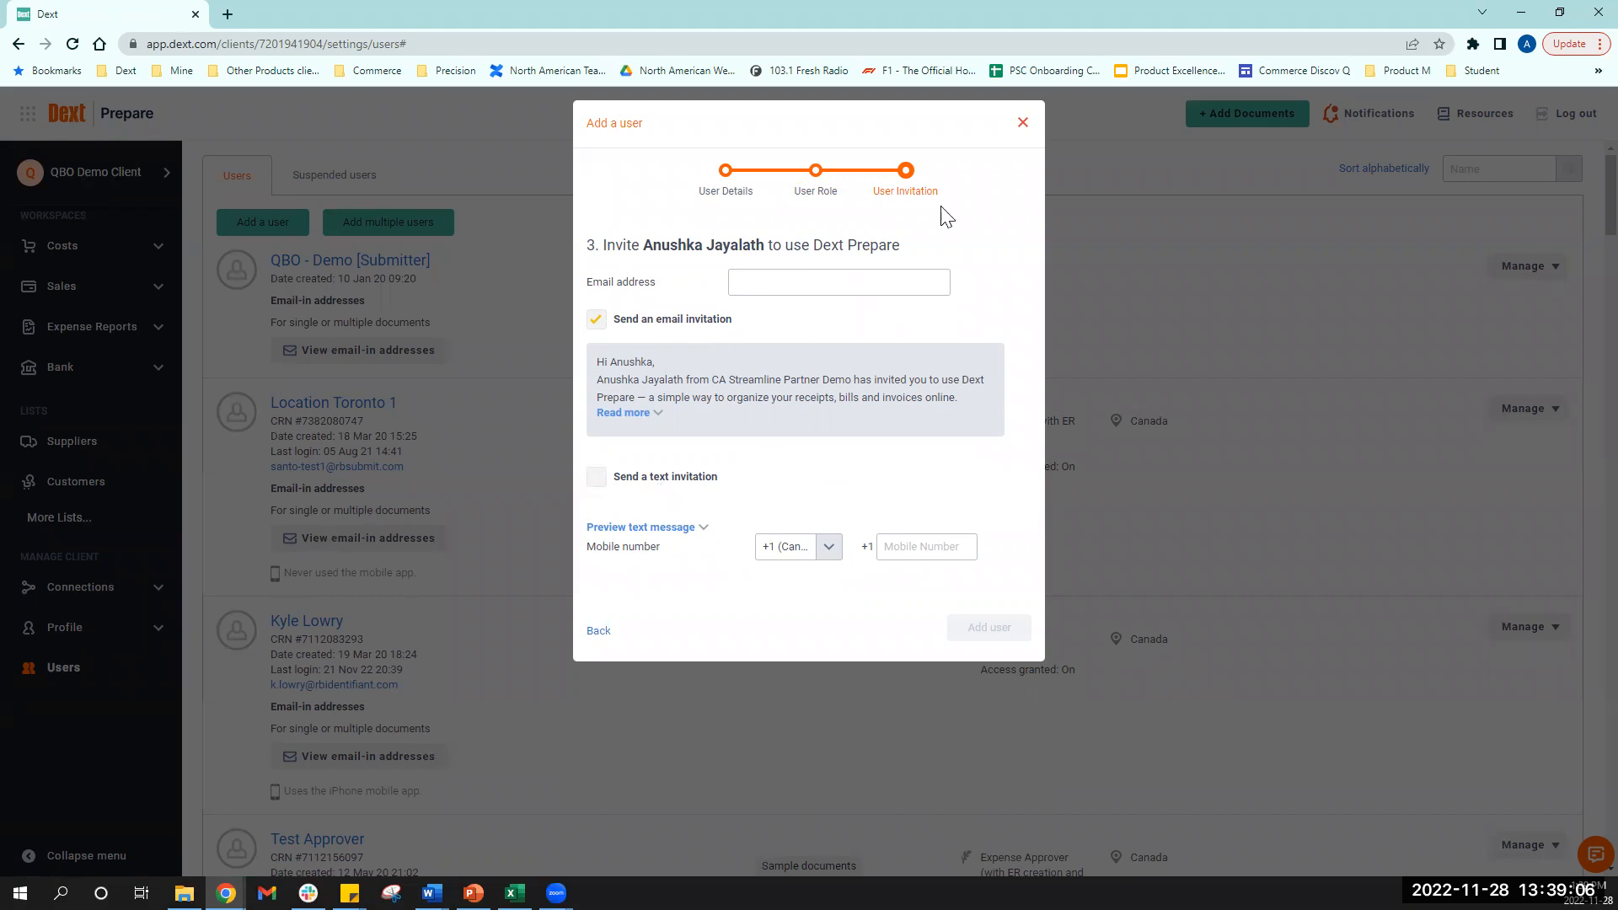
- Close the add-user wizard and expand More Lists in the sidebar
left_click(1022, 124)
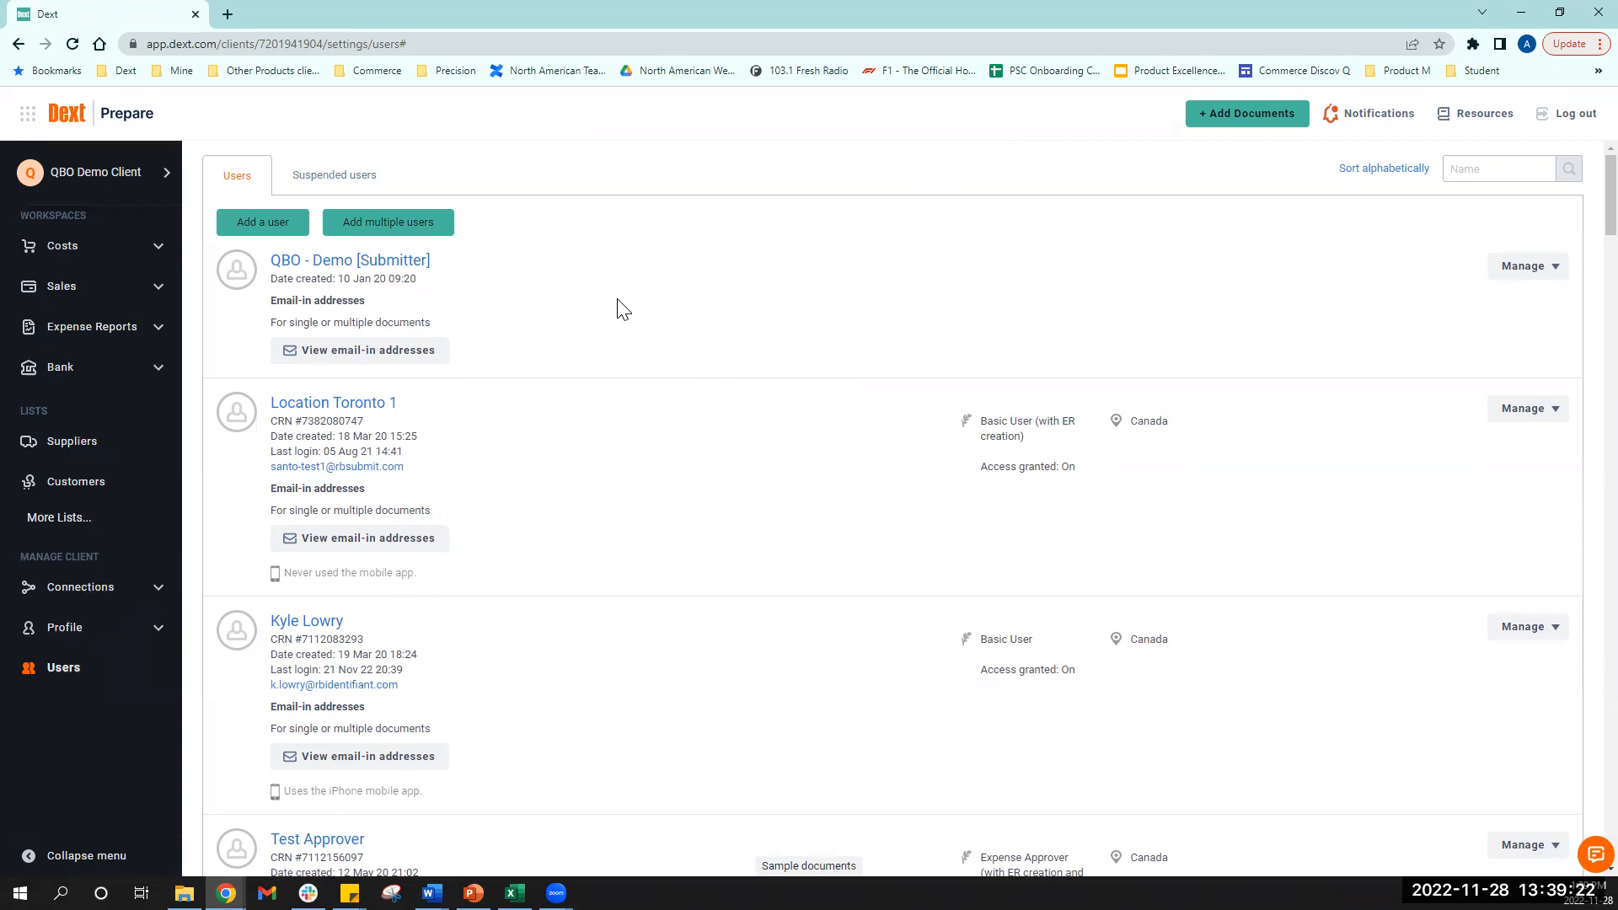
left_click(48, 526)
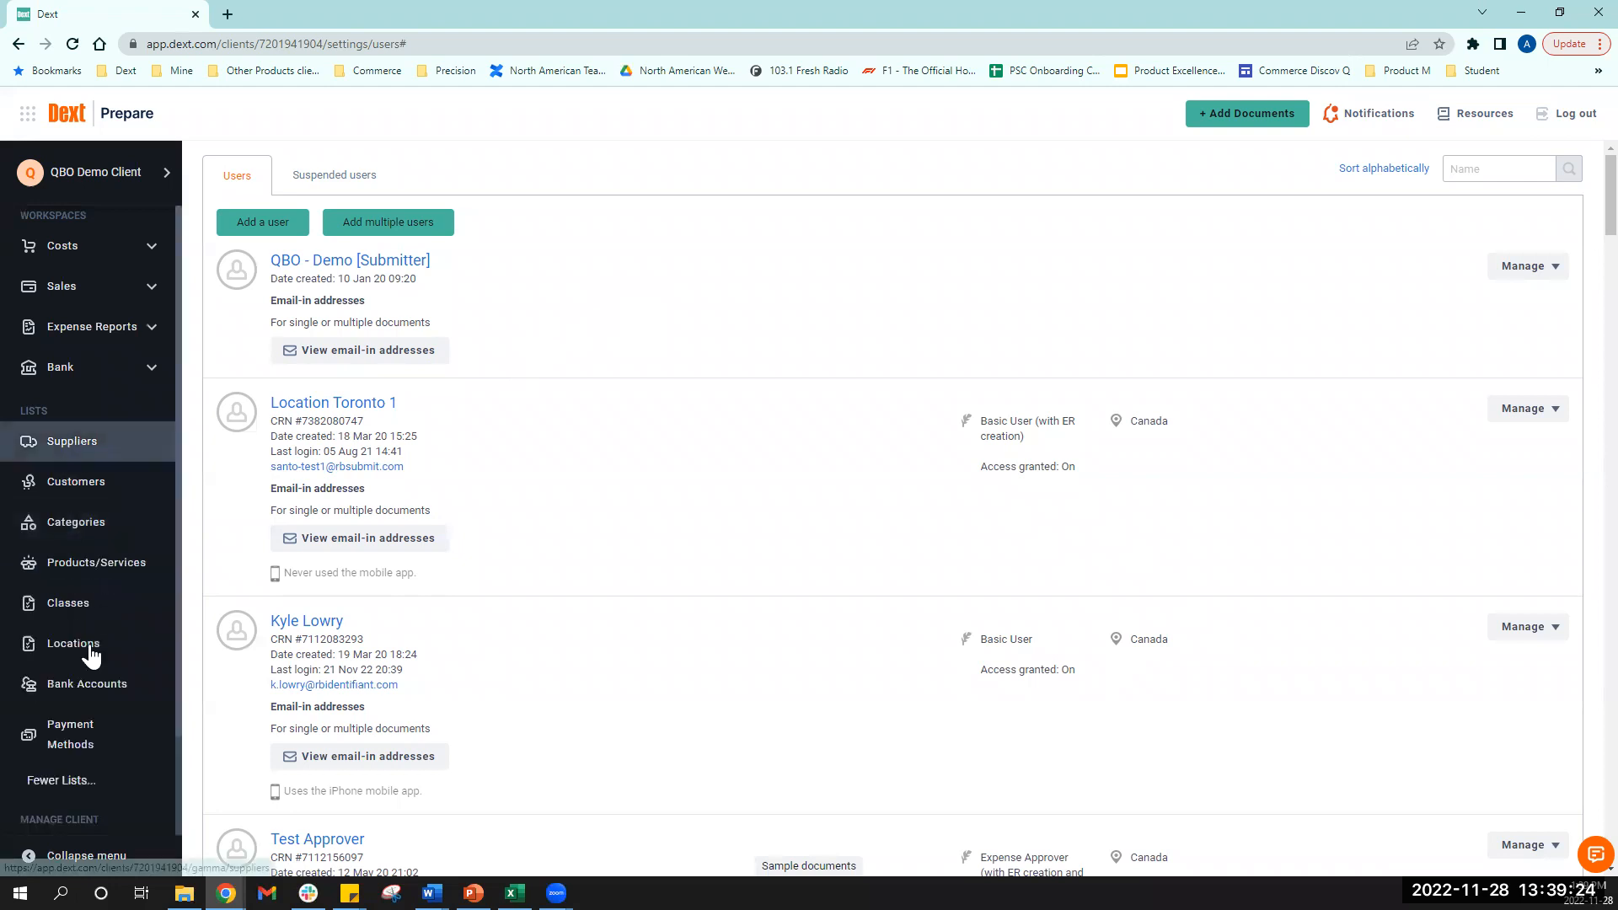
- Add a new payment method named 'RBC Chquing' on the Payment Methods page
left_click(68, 745)
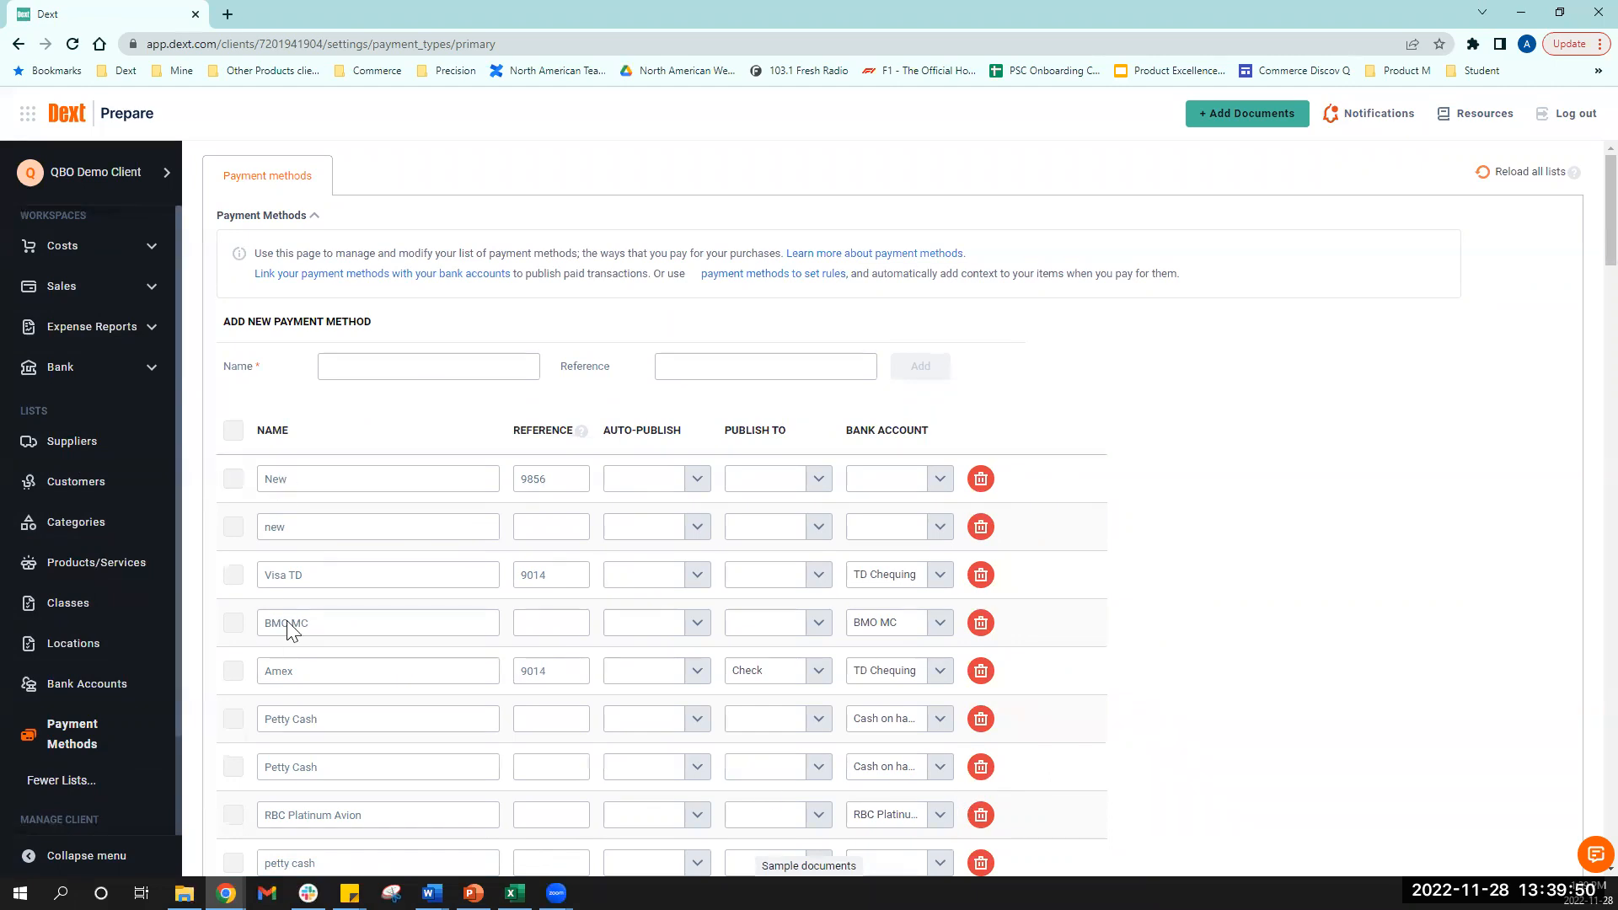
left_click(422, 364)
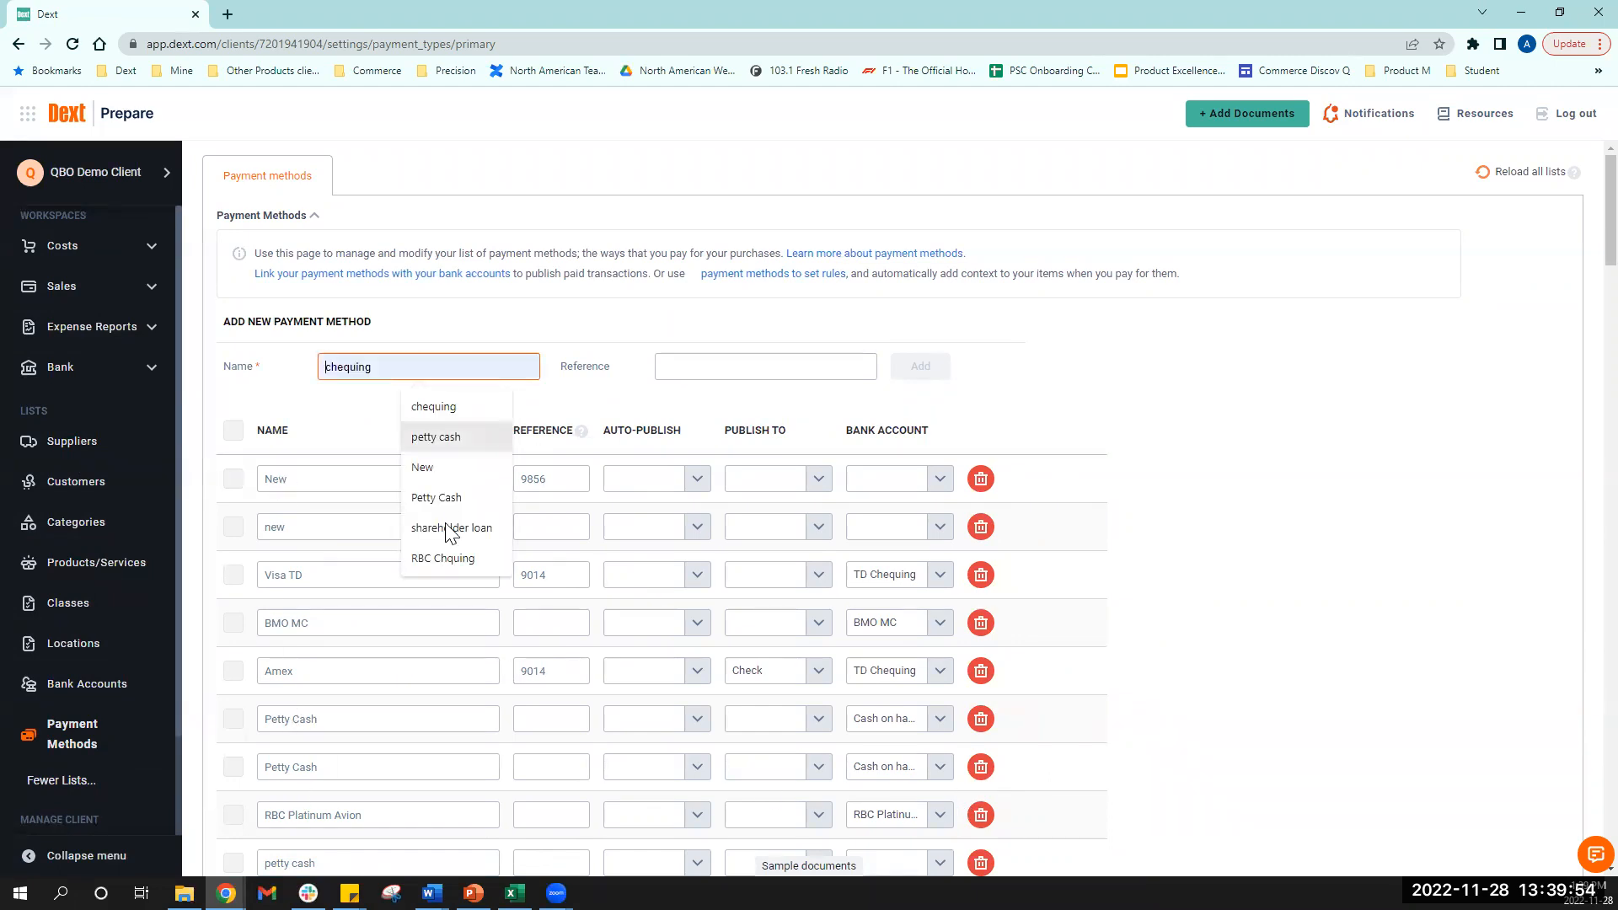
left_click(444, 559)
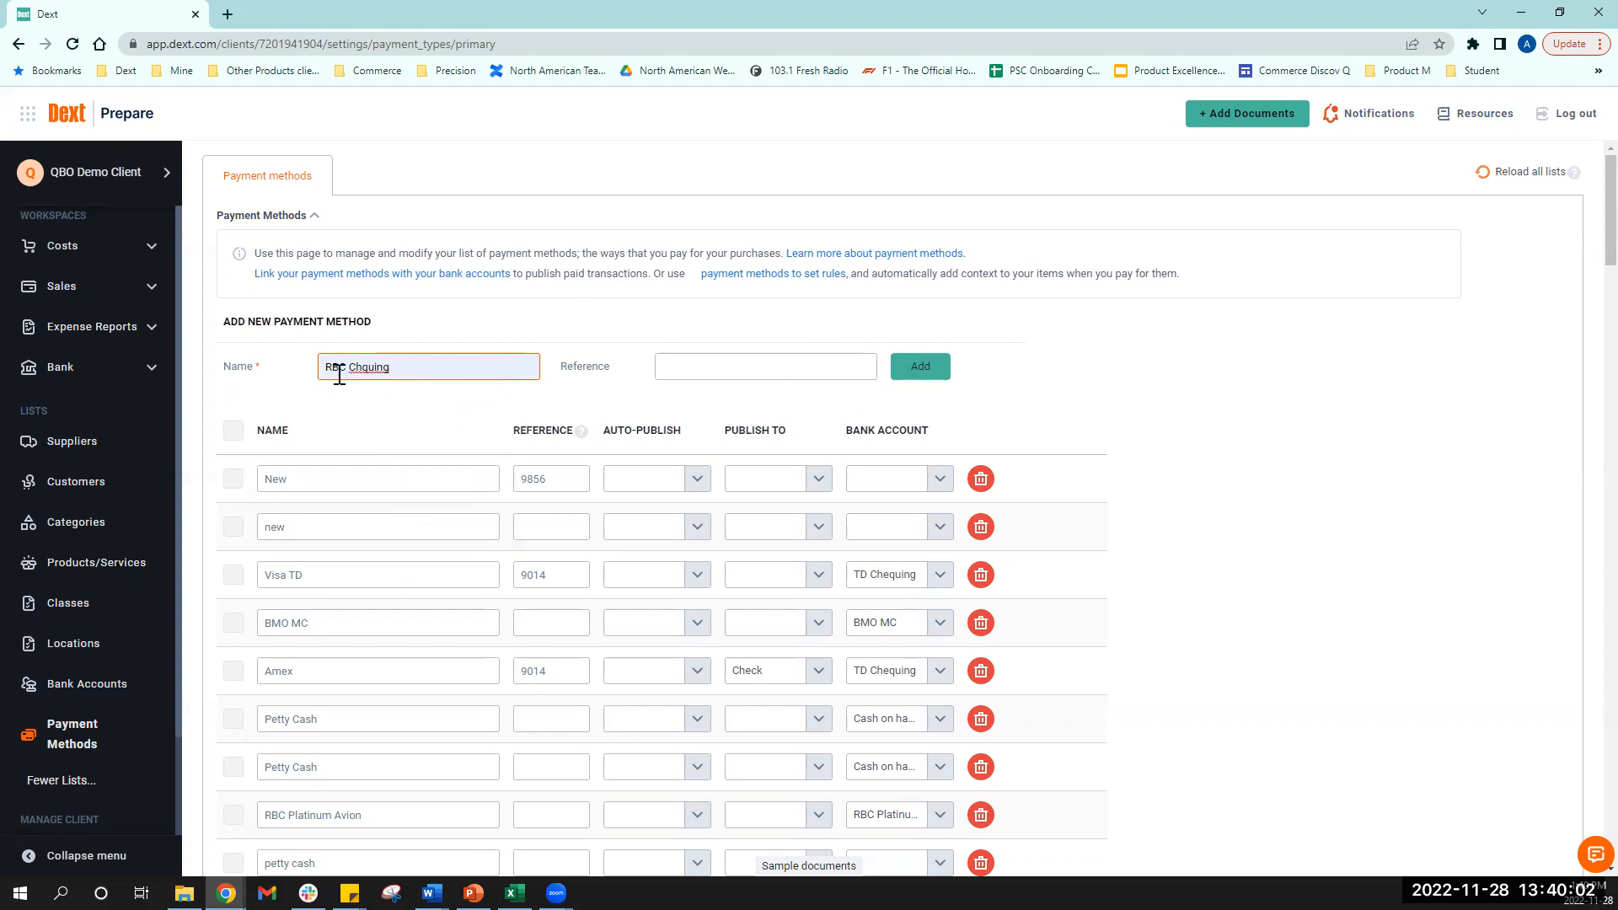
left_click(895, 371)
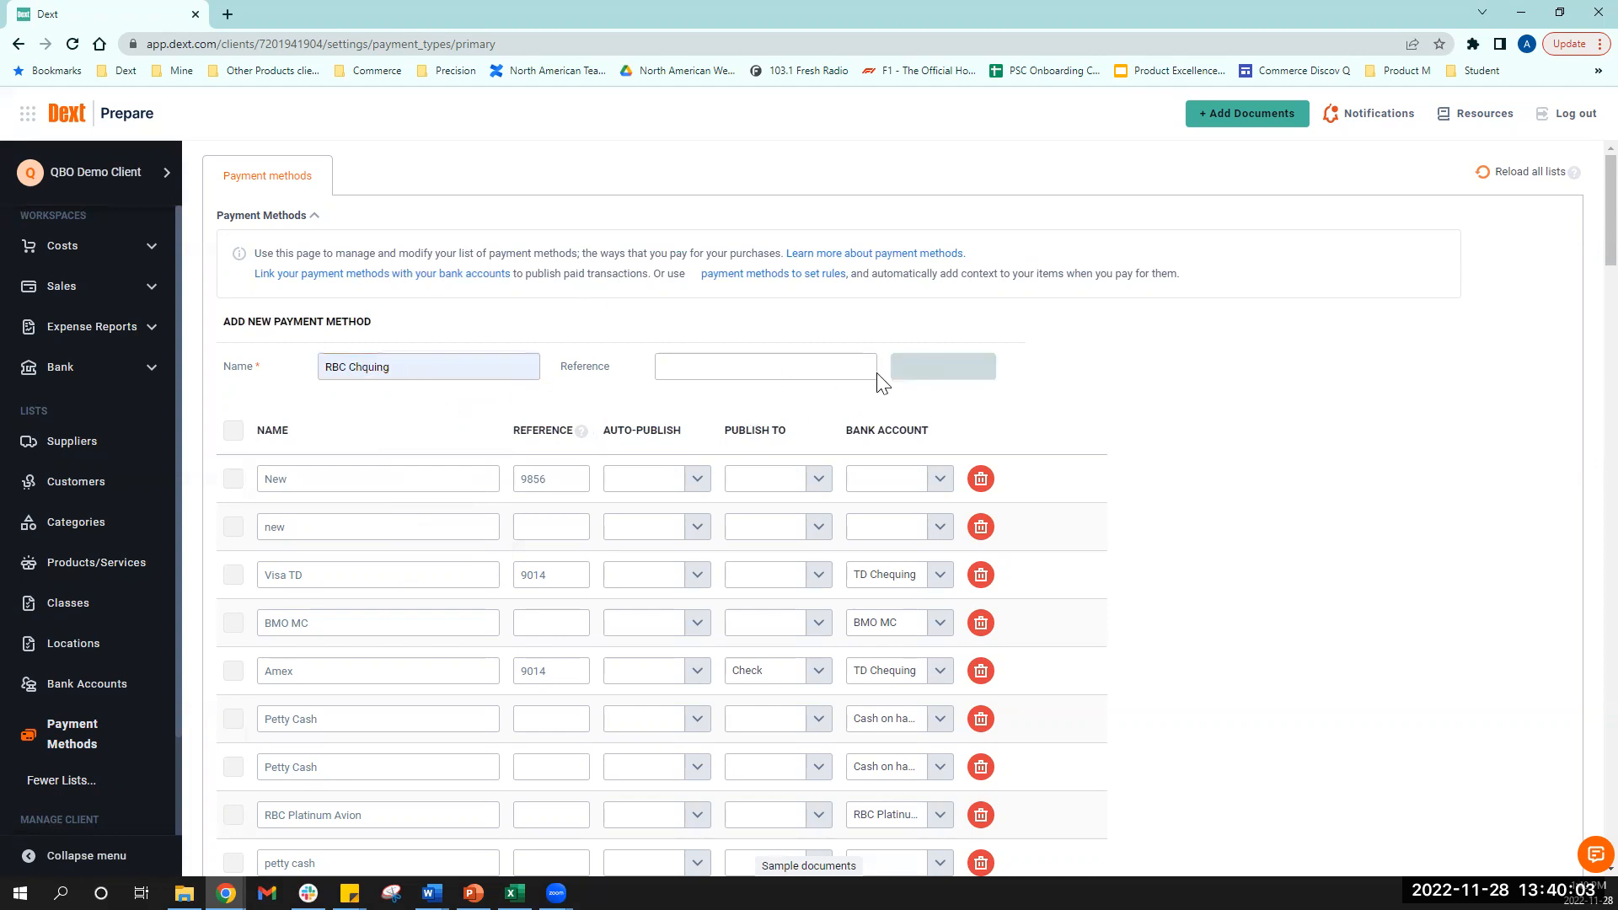
- Browse the bank accounts for RBC Chquing and close the list without assigning one
left_click(927, 478)
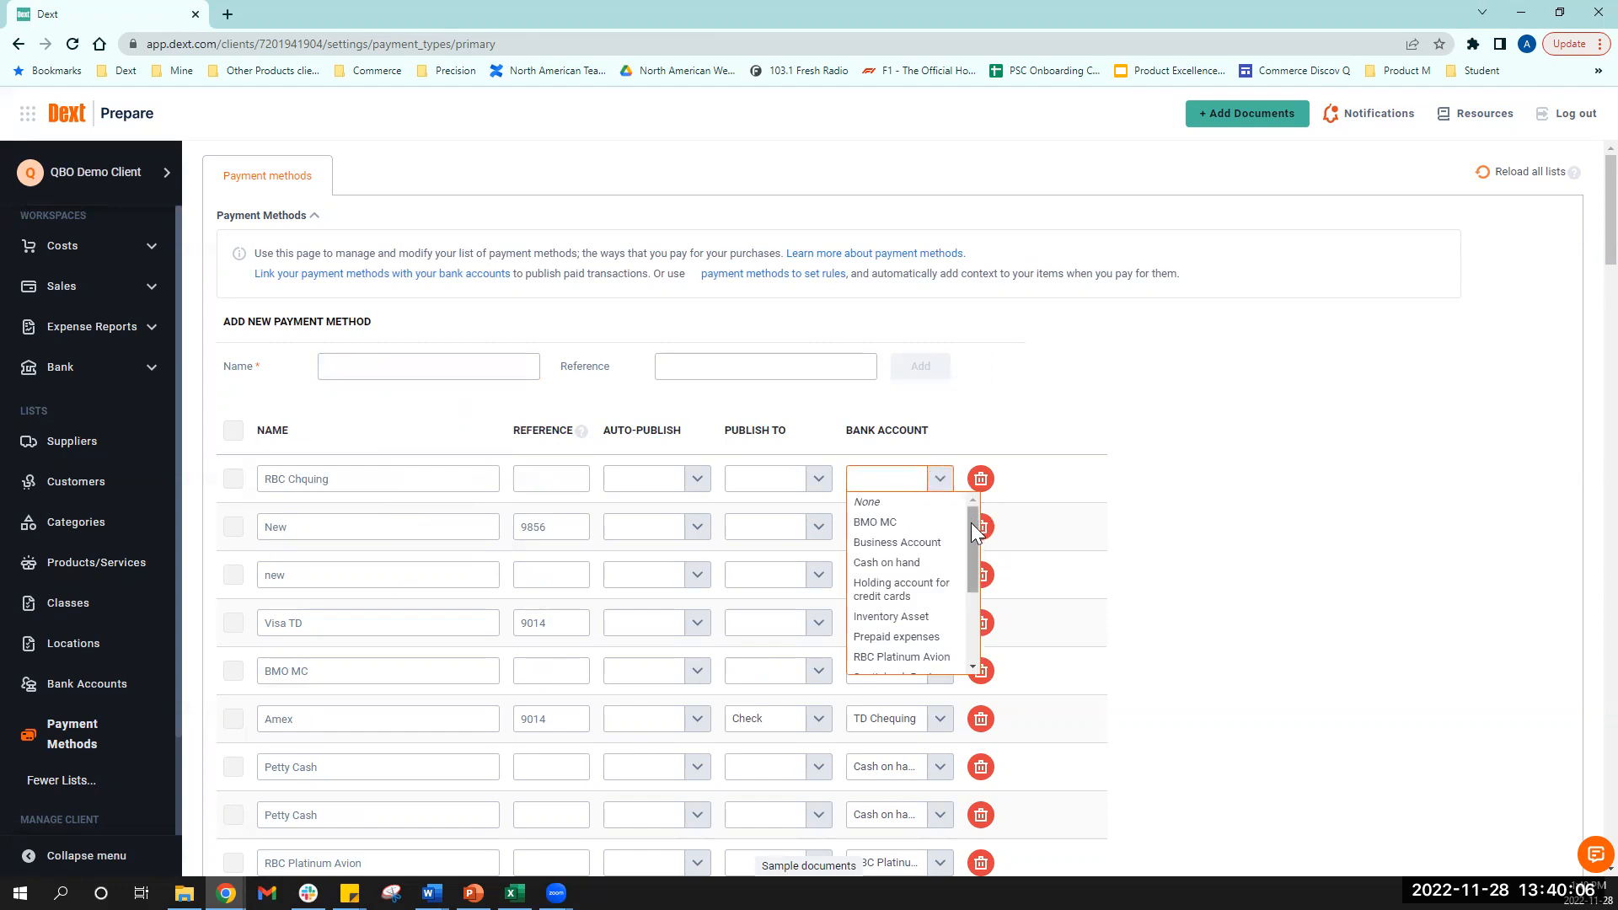
left_click_drag(974, 524, 991, 496)
left_click_drag(972, 524, 973, 558)
left_click(1148, 529)
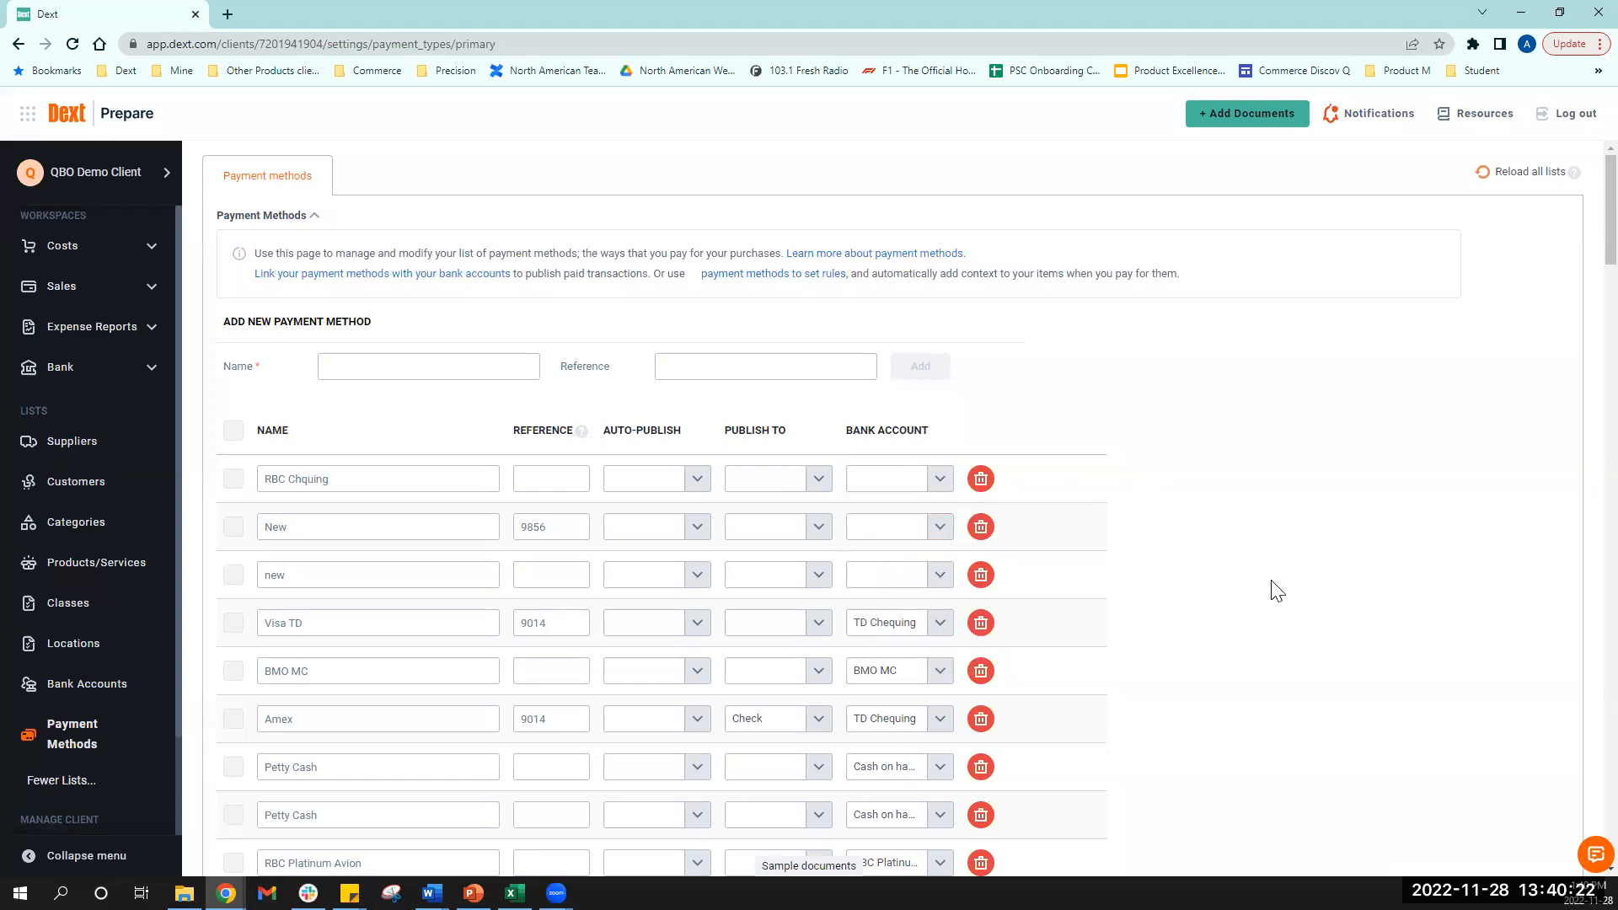